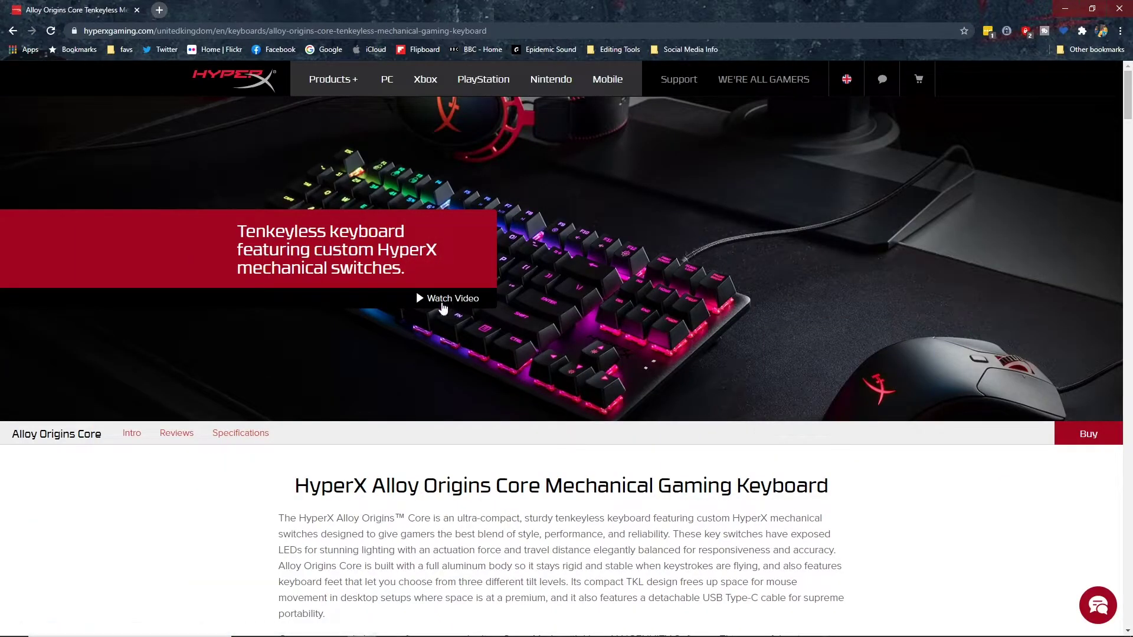
Step: Open the Alloy Origins Core page from the Keyboards menu and scroll to its NGENUITY Software section
mouse_move(356, 92)
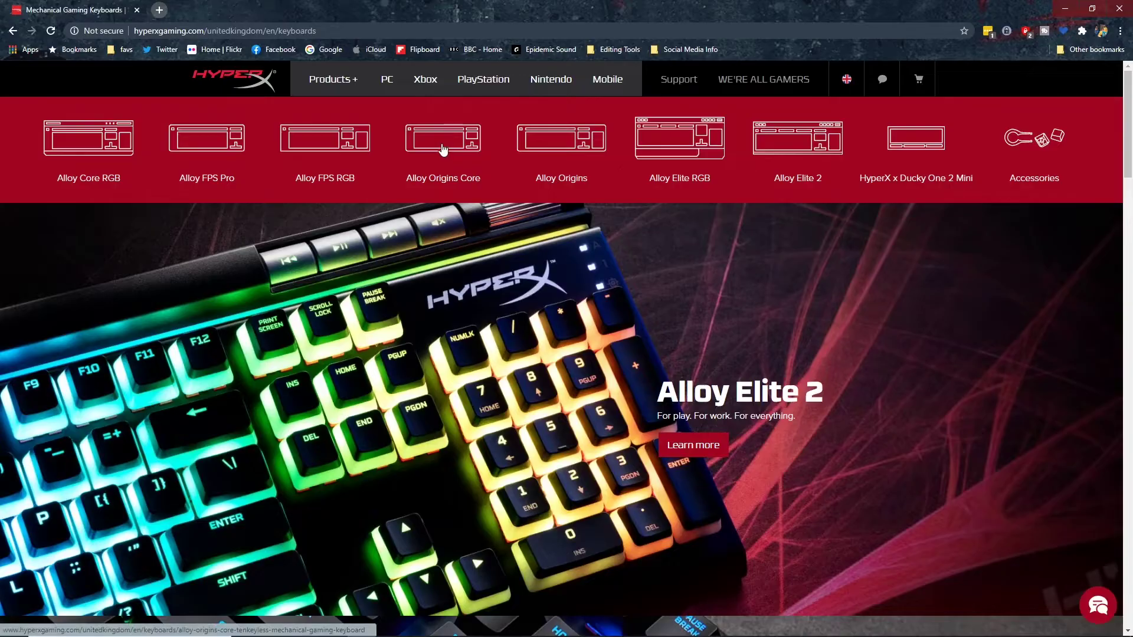
click(442, 145)
scroll(808, 384, down, 20)
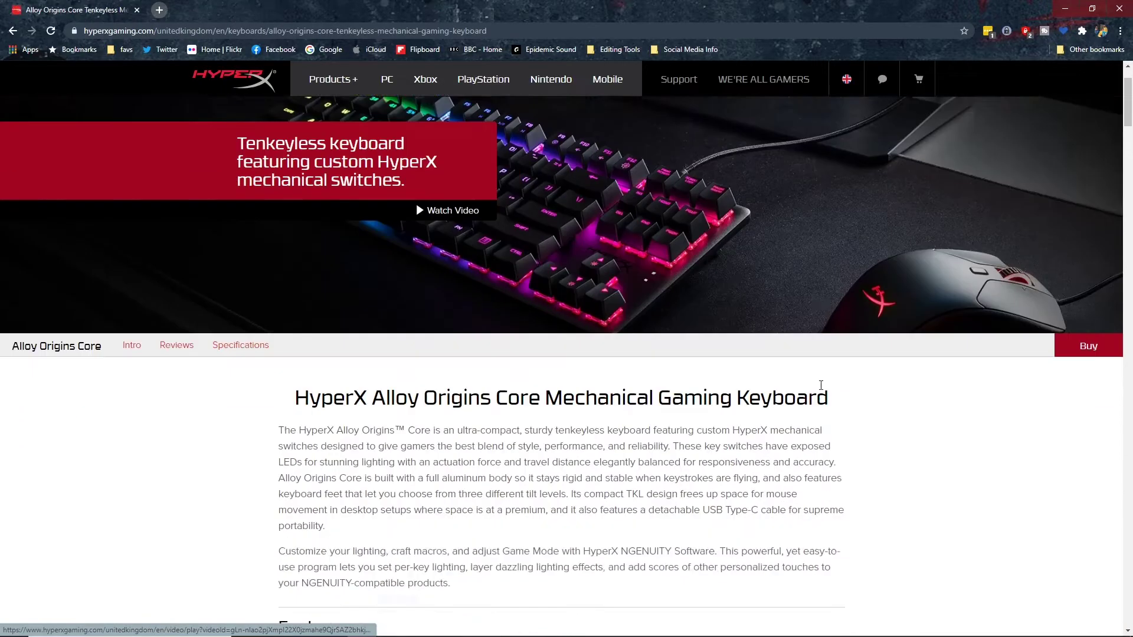
scroll(822, 390, down, 15)
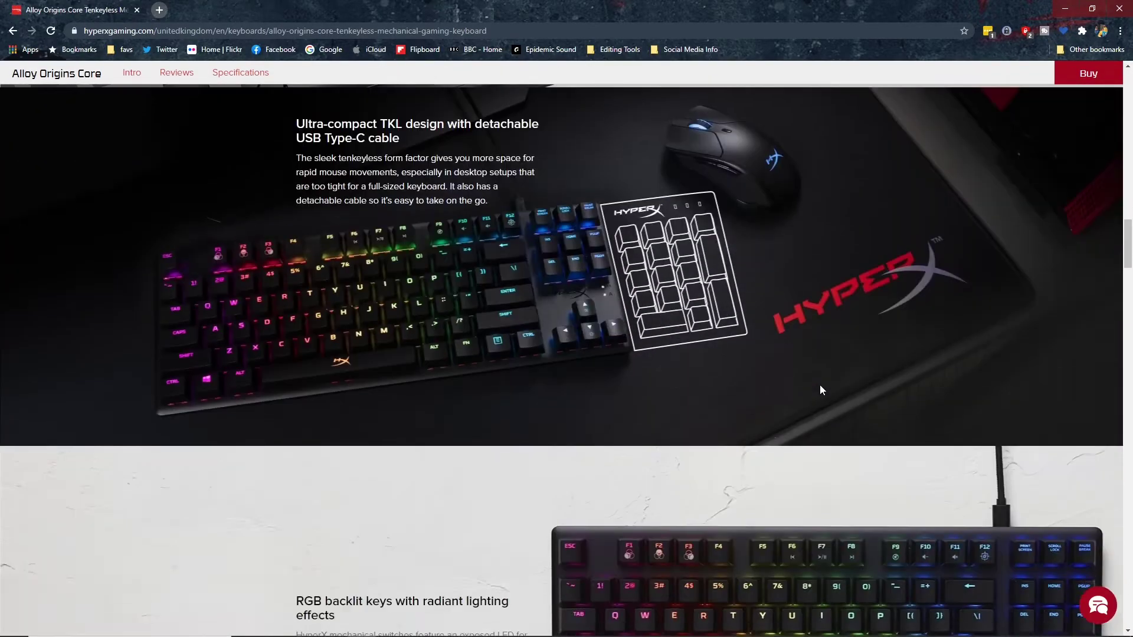
scroll(849, 393, down, 3)
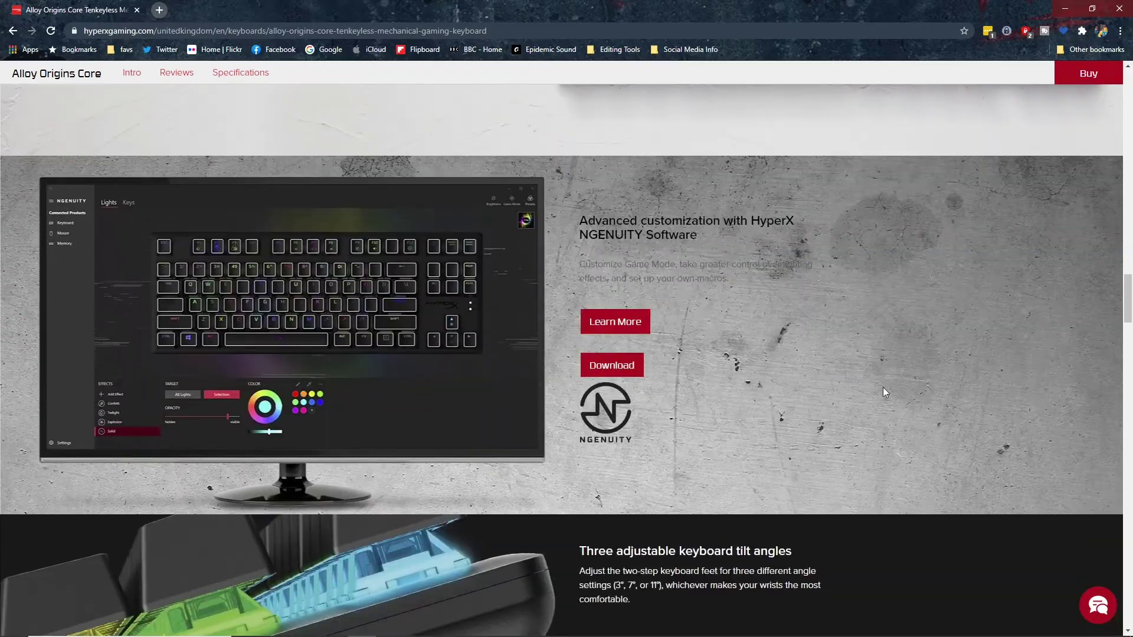
scroll(832, 365, down, 3)
scroll(828, 357, up, 3)
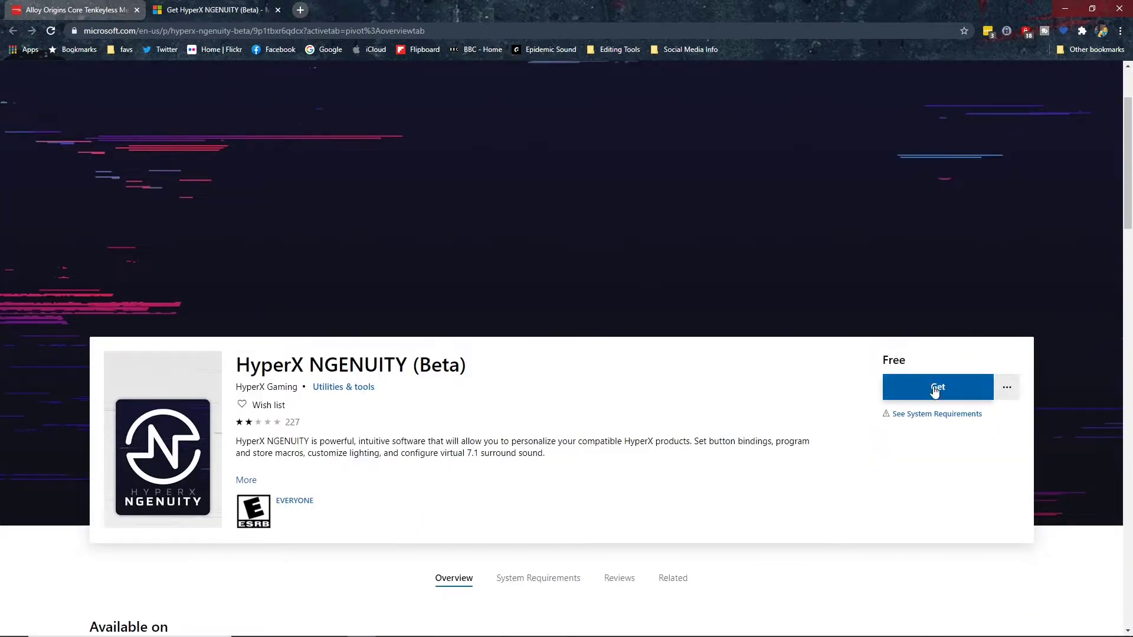
Step: Get and install HyperX NGENUITY (Beta) from Microsoft Store, then launch it to its welcome screen
click(935, 391)
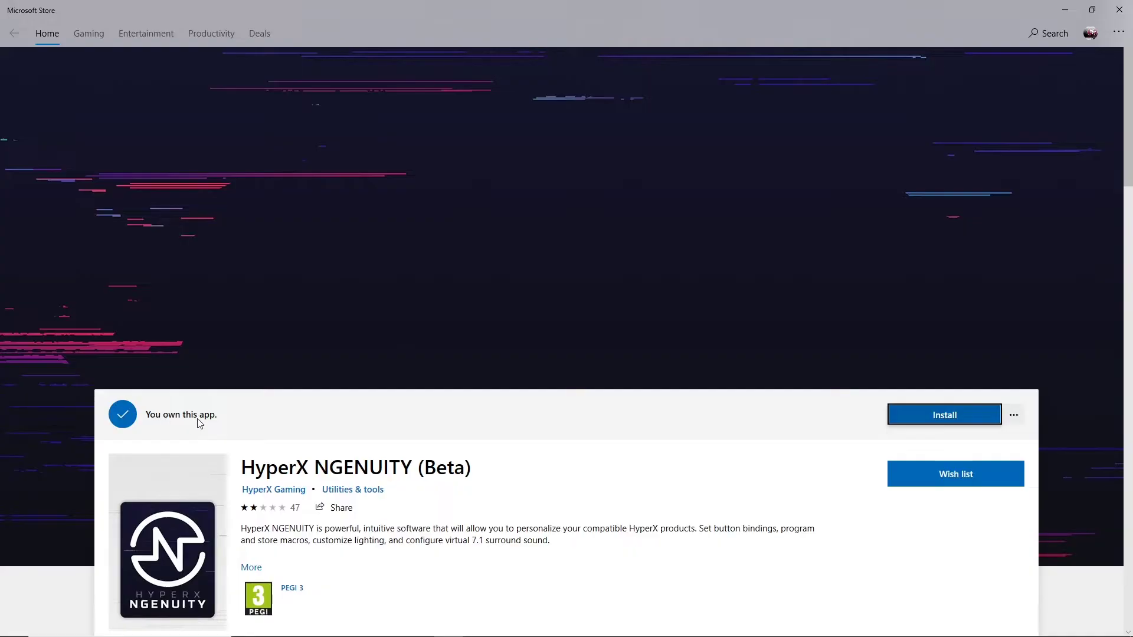
click(944, 416)
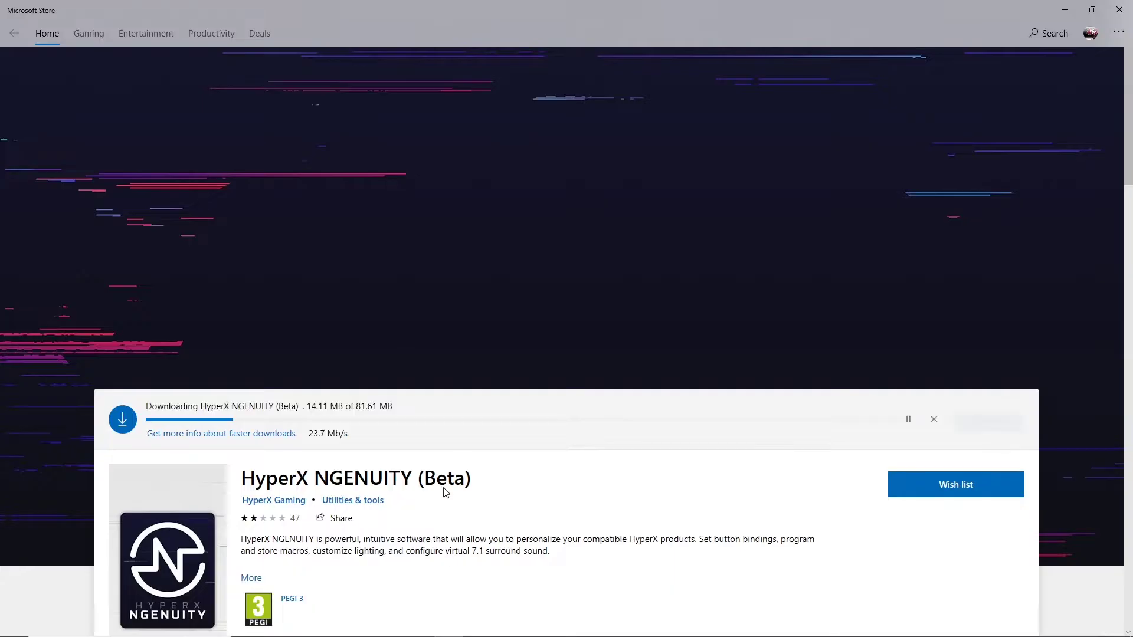
scroll(459, 495, down, 5)
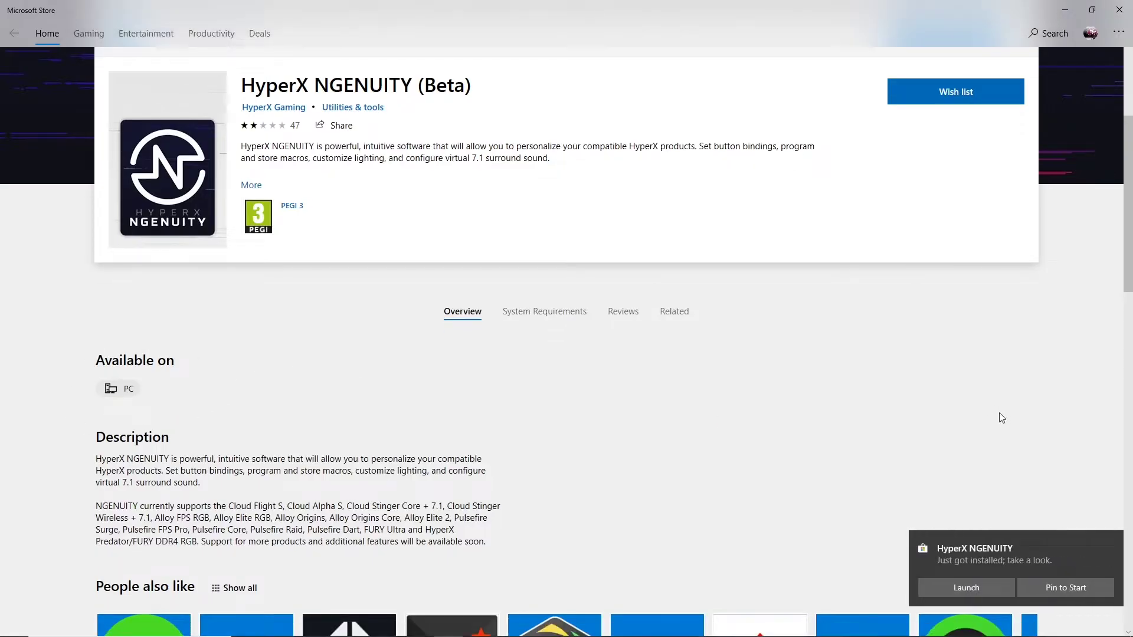
scroll(984, 471, up, 5)
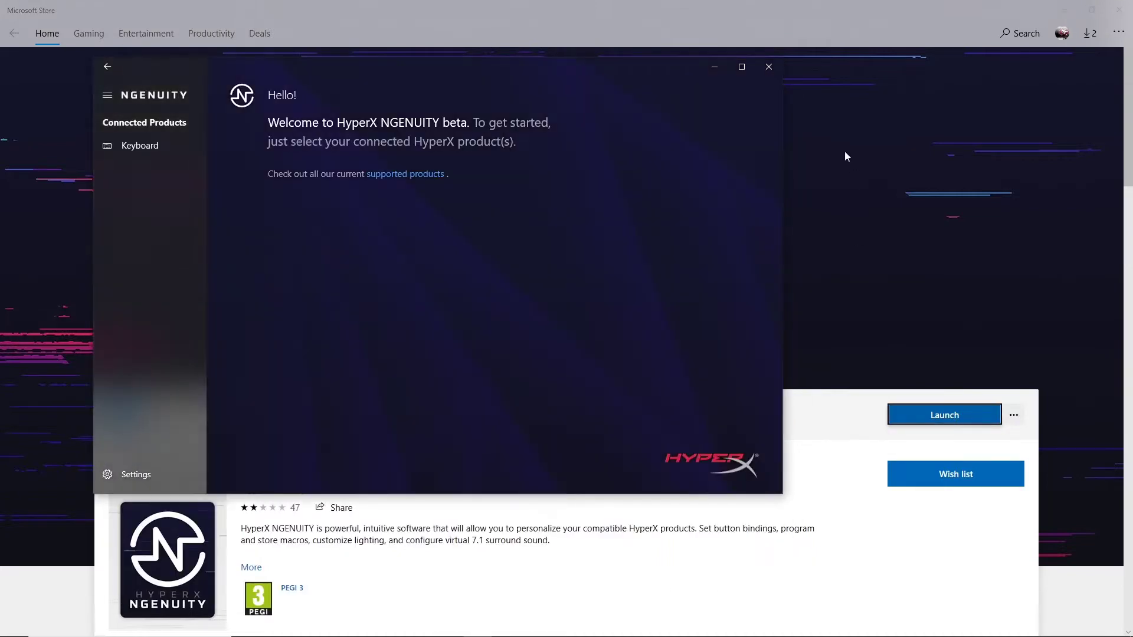
Step: Maximize NGENUITY and open the Alloy Origins Core keyboard's Lights page with its Wave effect
click(741, 67)
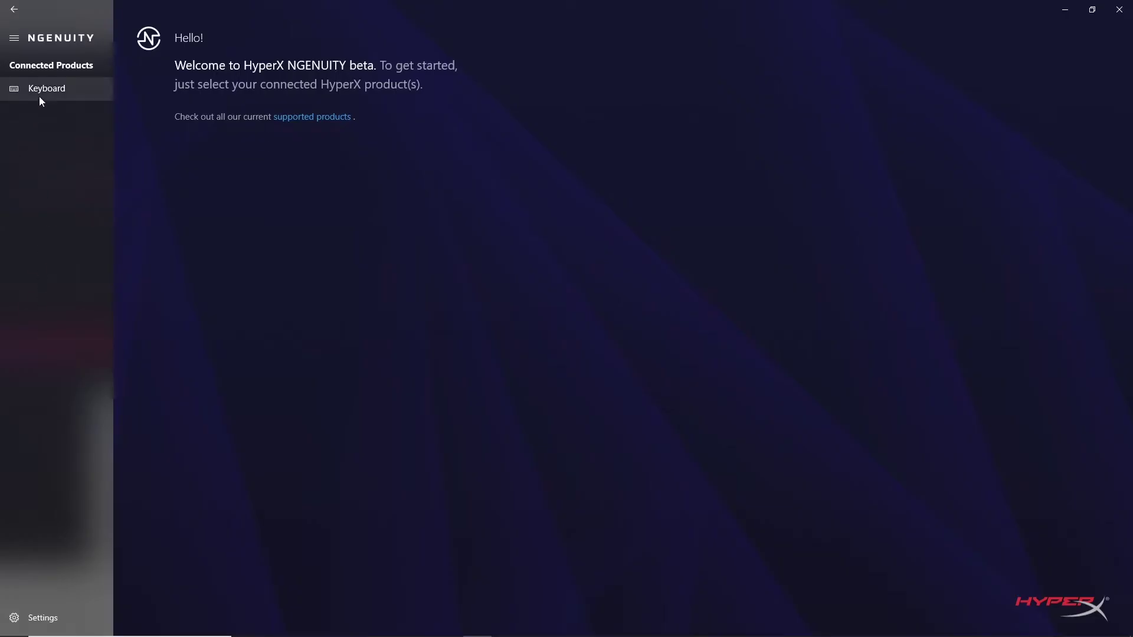
click(39, 89)
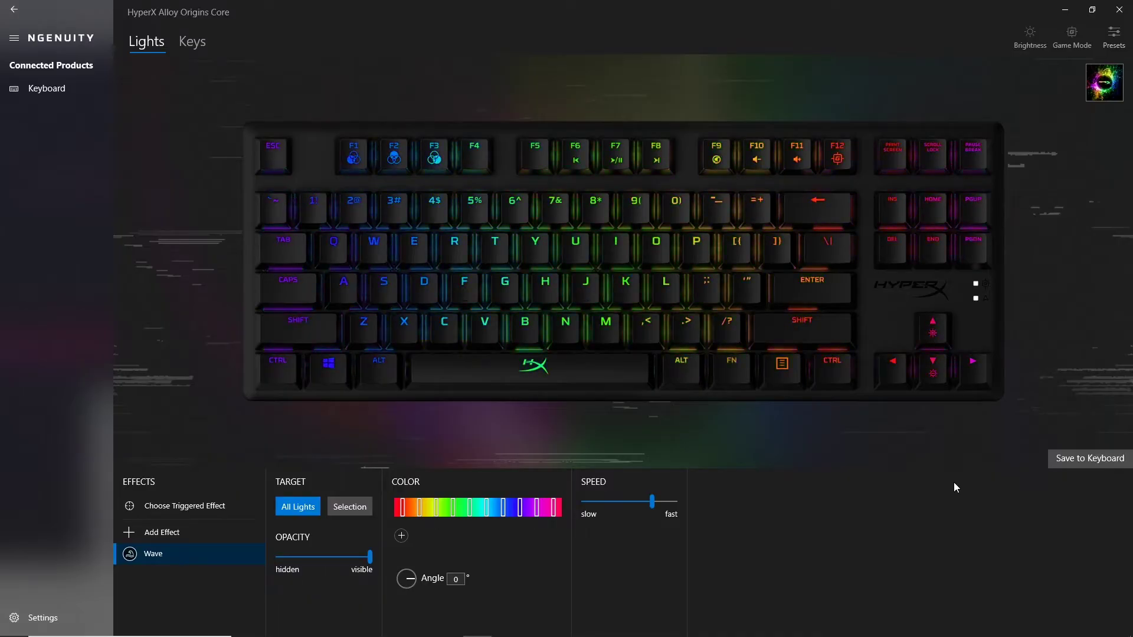
Step: Set the keyboard brightness to 86
click(1032, 36)
mouse_move(1063, 82)
mouse_down()
mouse_move(1018, 70)
mouse_move(1064, 79)
mouse_up()
click(1074, 43)
Step: Toggle Game Mode and the Alt+Tab, Alt+F4, Shift+Tab blocks on then off, leaving none blocked; glance at Presets
click(1074, 45)
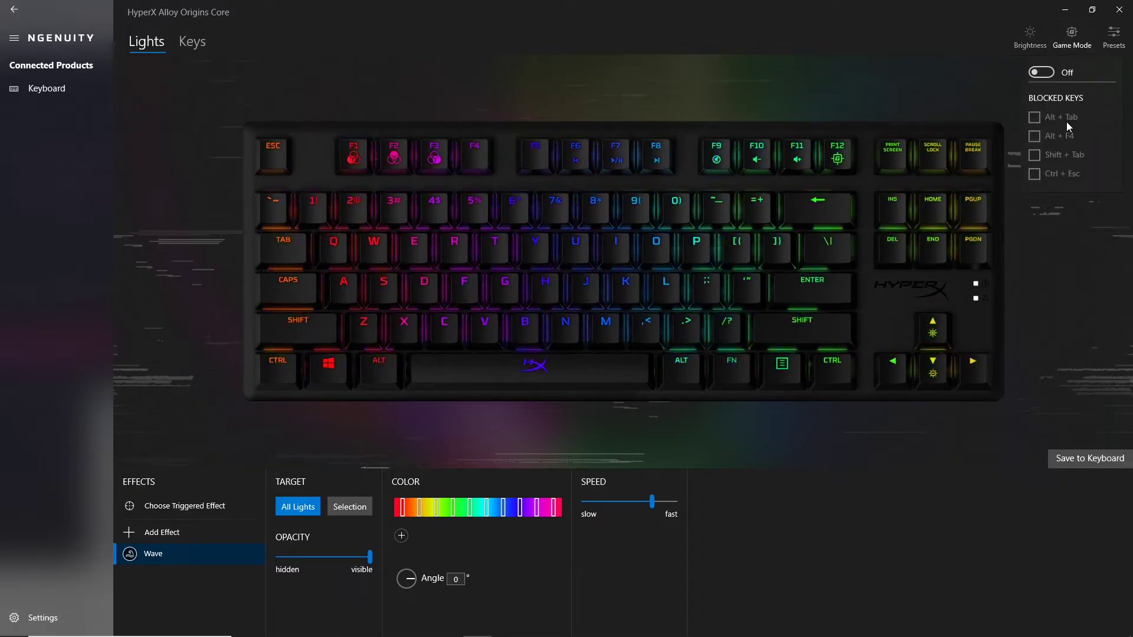
click(1042, 74)
click(1035, 118)
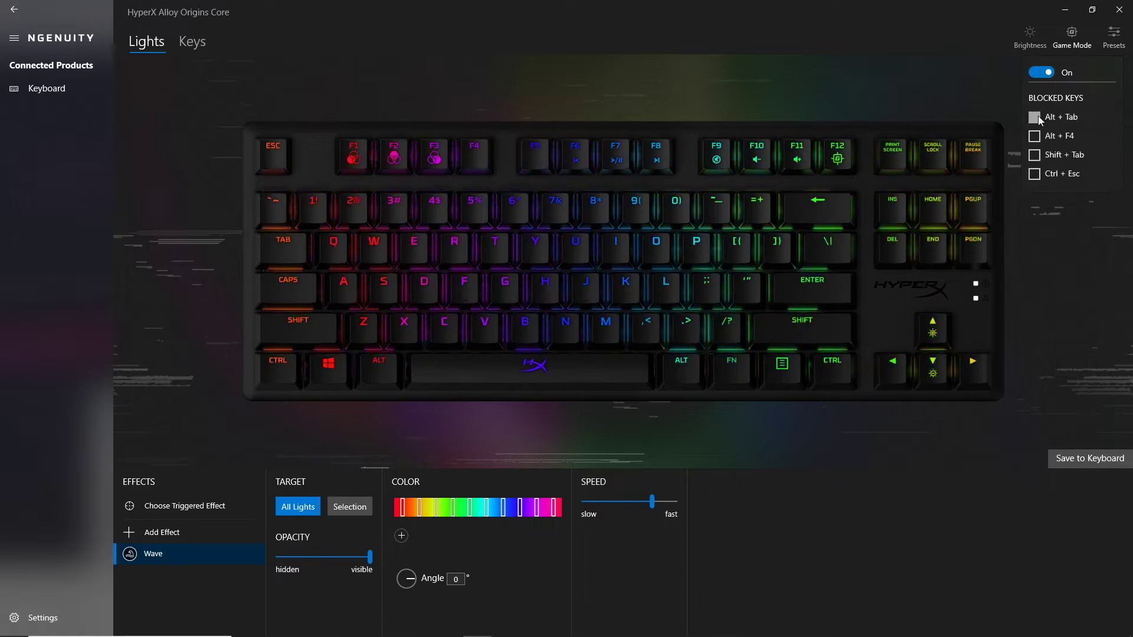
click(1034, 137)
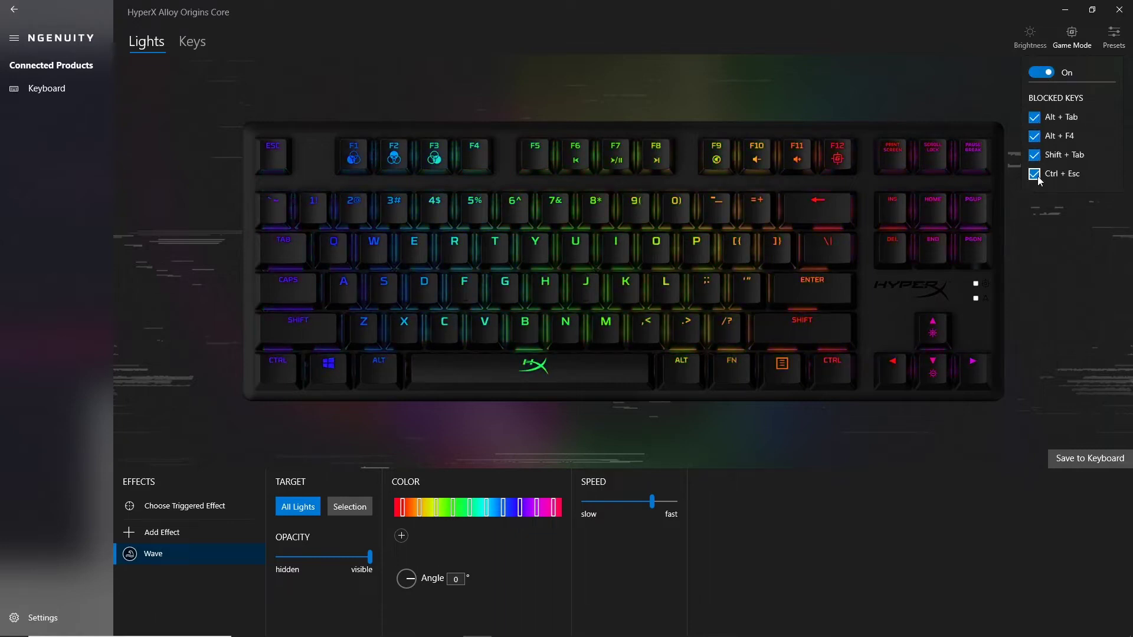
click(1035, 156)
click(1034, 156)
click(1034, 137)
click(1034, 117)
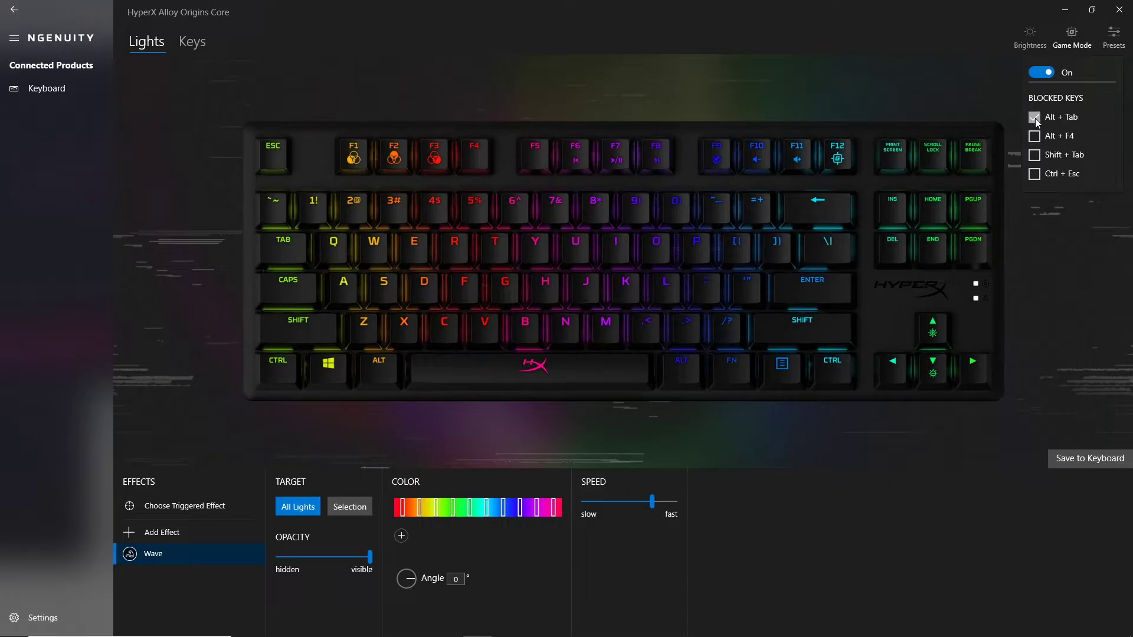
click(1042, 72)
click(1114, 36)
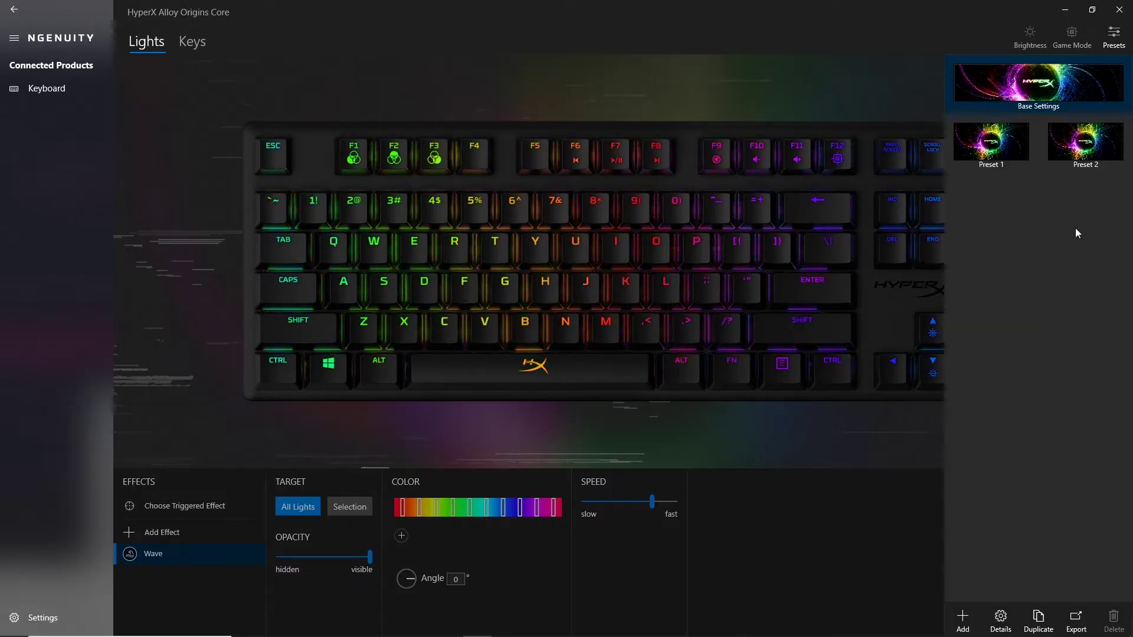
click(897, 447)
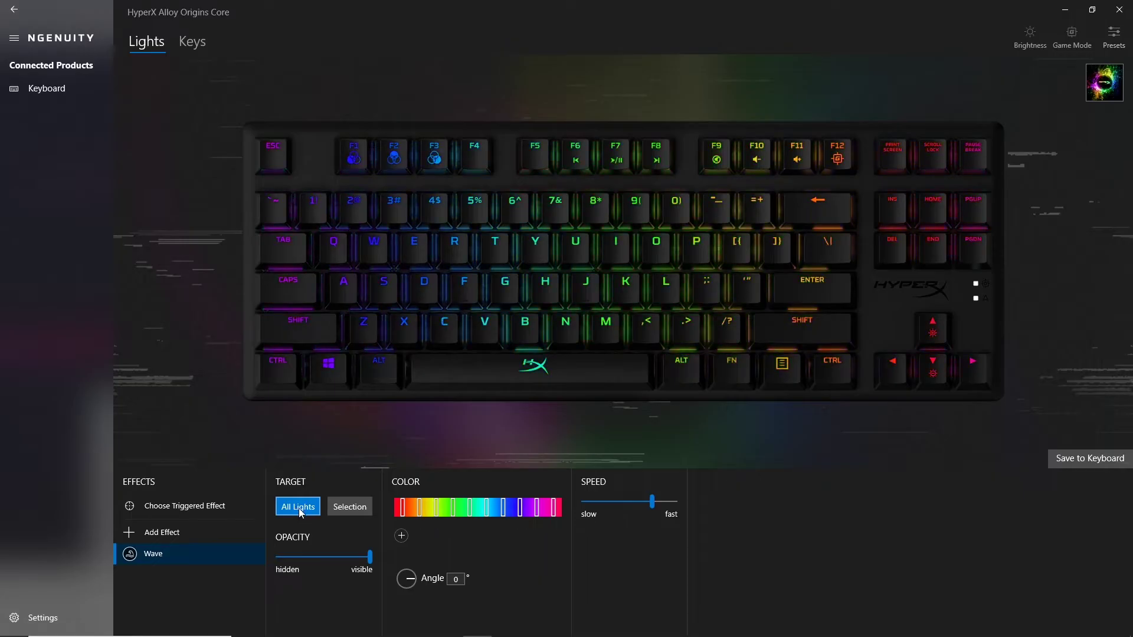
click(346, 508)
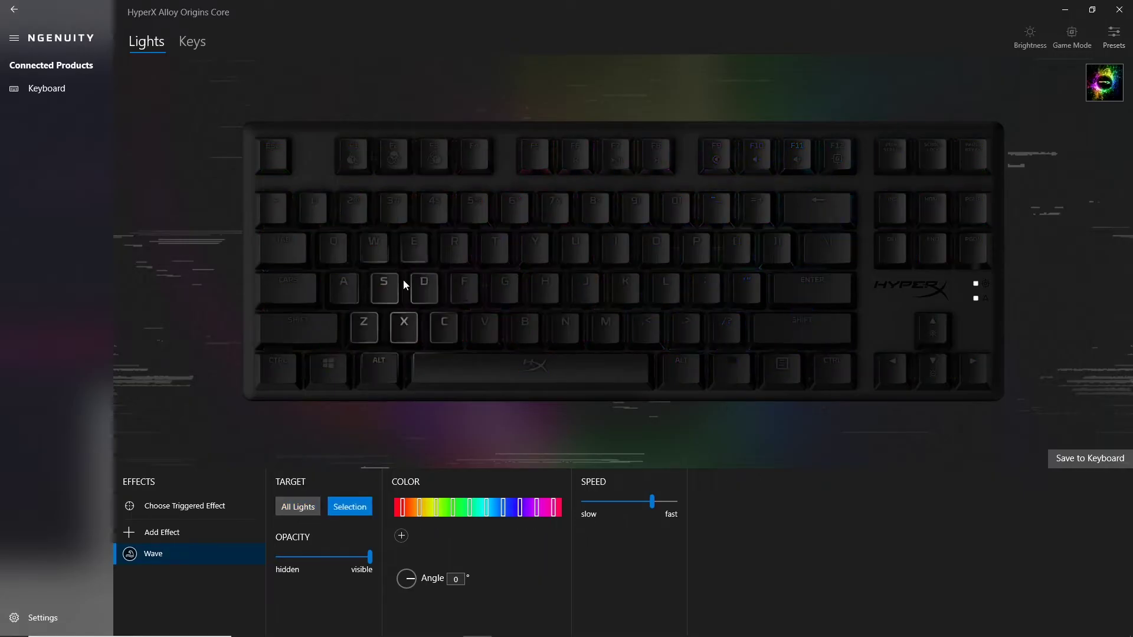
click(303, 511)
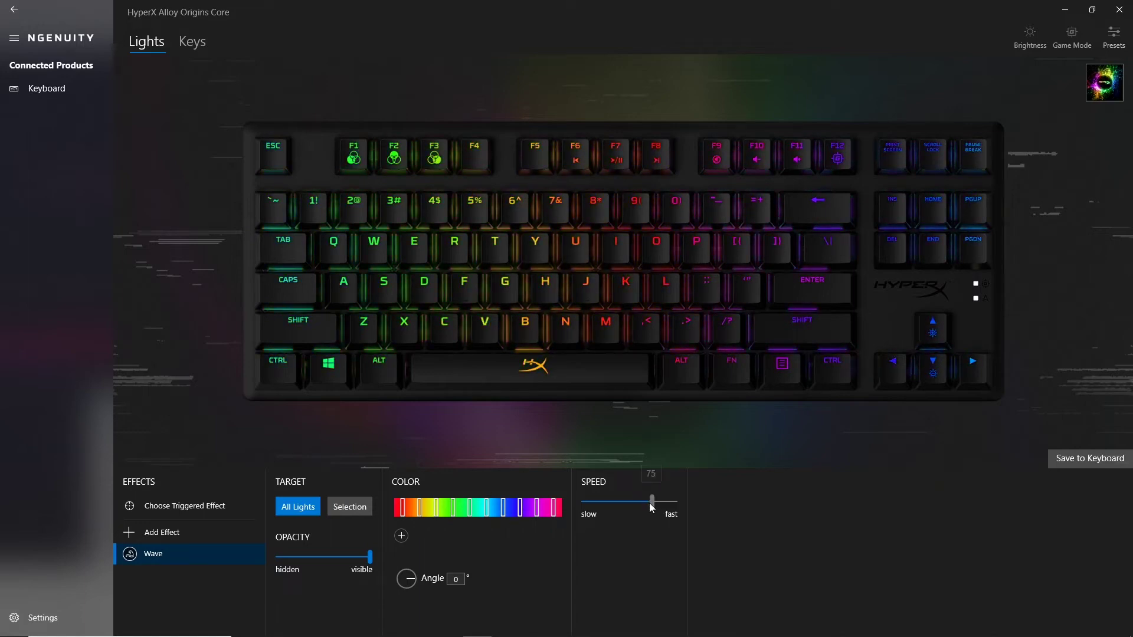
mouse_move(649, 503)
mouse_down()
mouse_move(612, 502)
mouse_move(670, 509)
mouse_up()
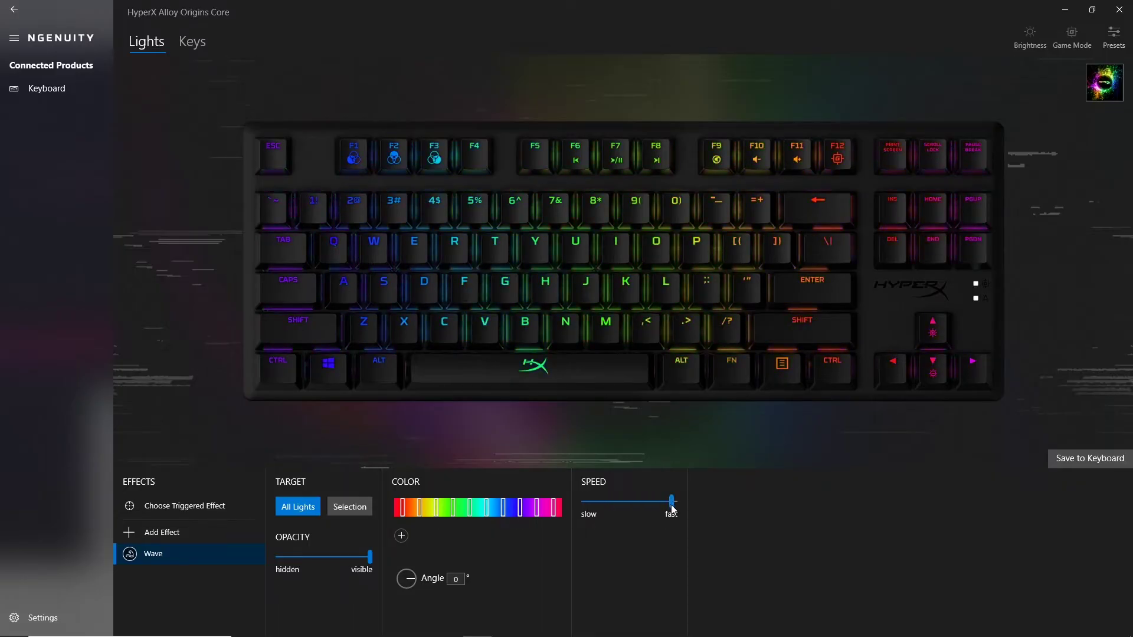
drag(672, 506, 649, 502)
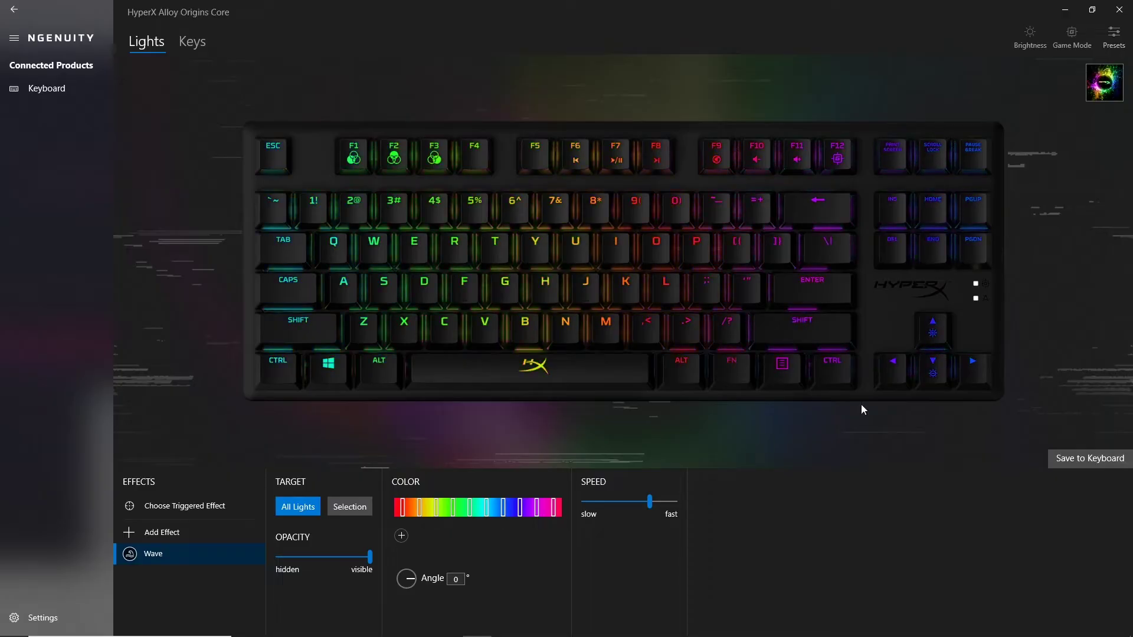
Step: Add a new blank preset named 'Call of duty' with no Gamelink program, and save it
click(1114, 37)
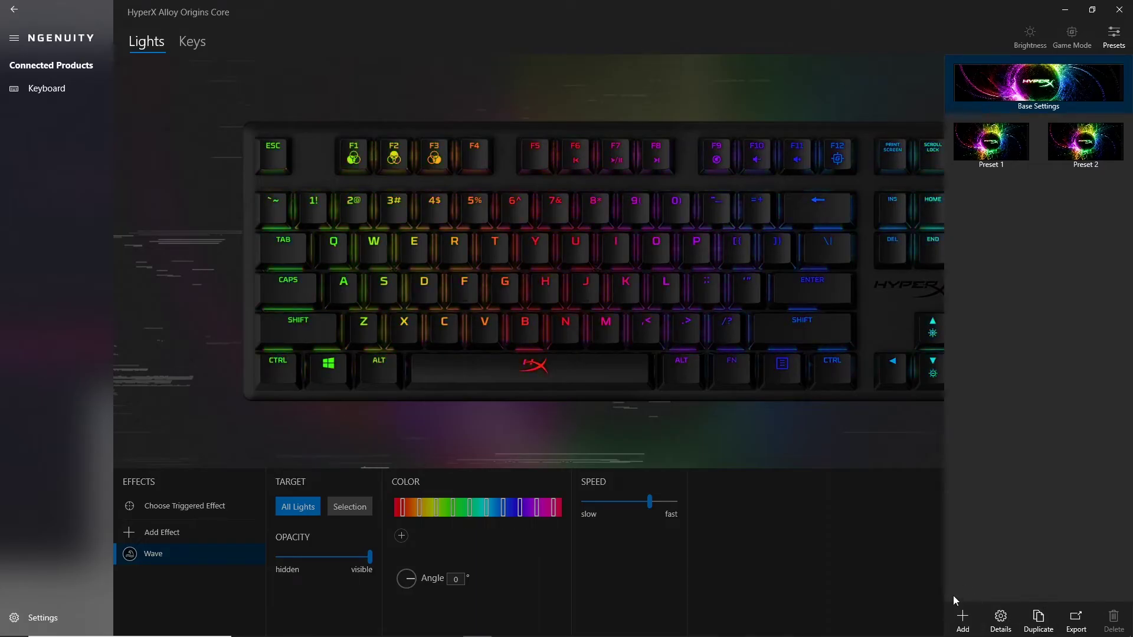
click(963, 616)
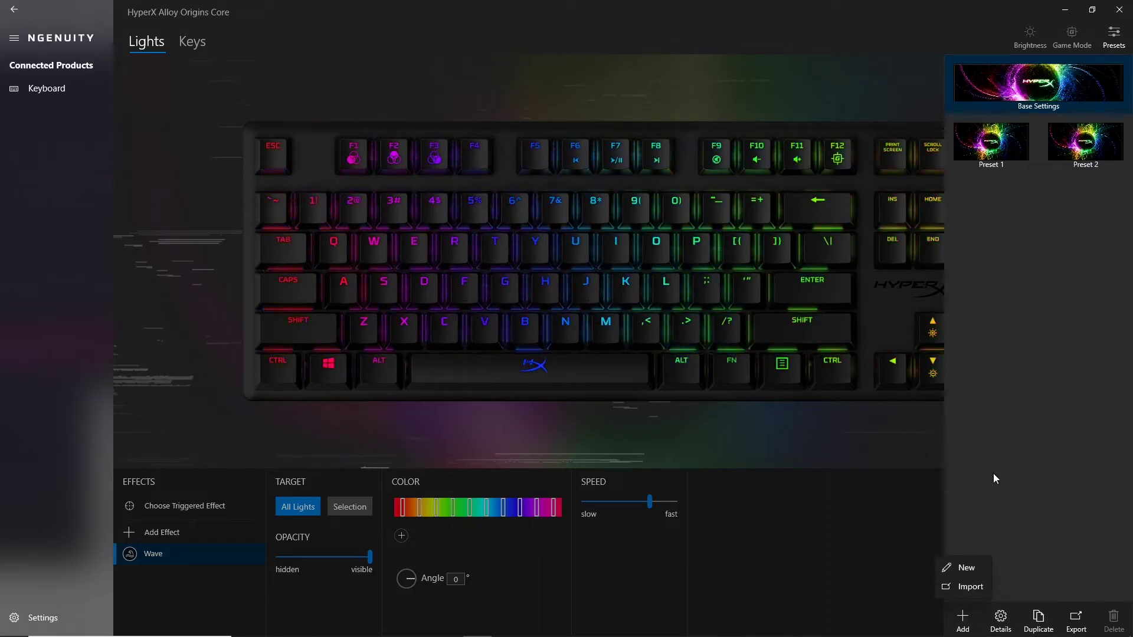
click(966, 567)
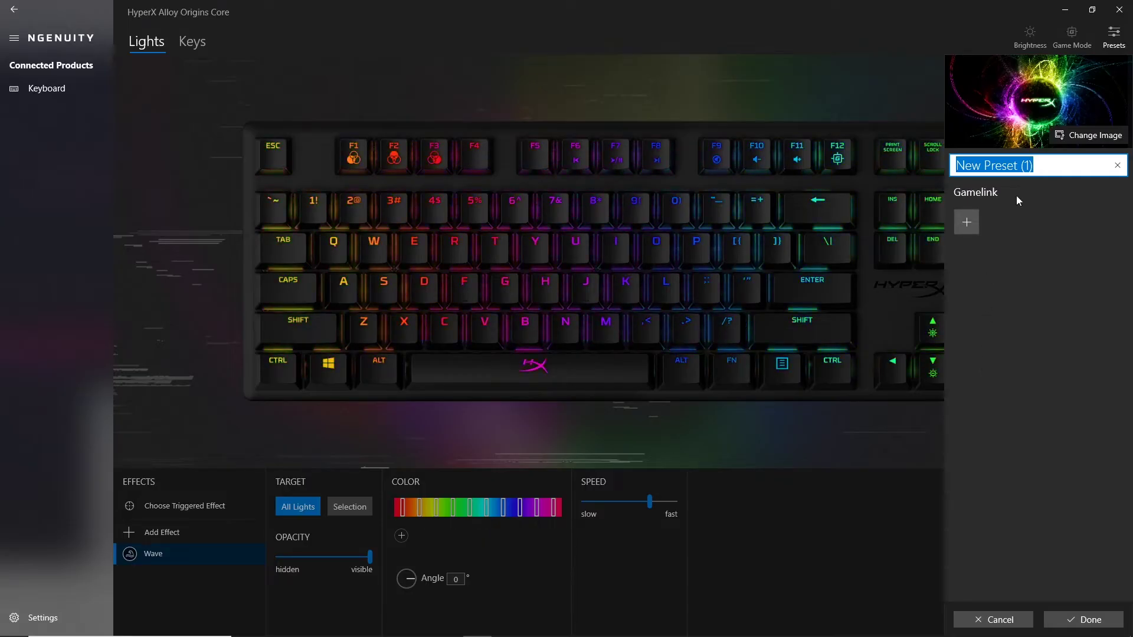
text(C)
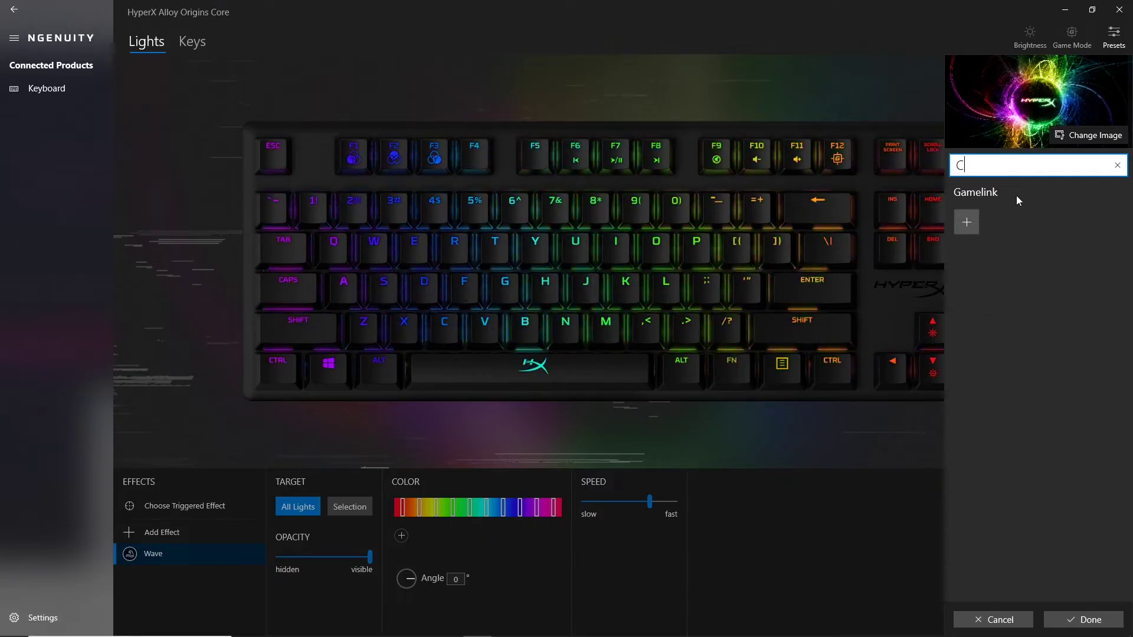
text(all )
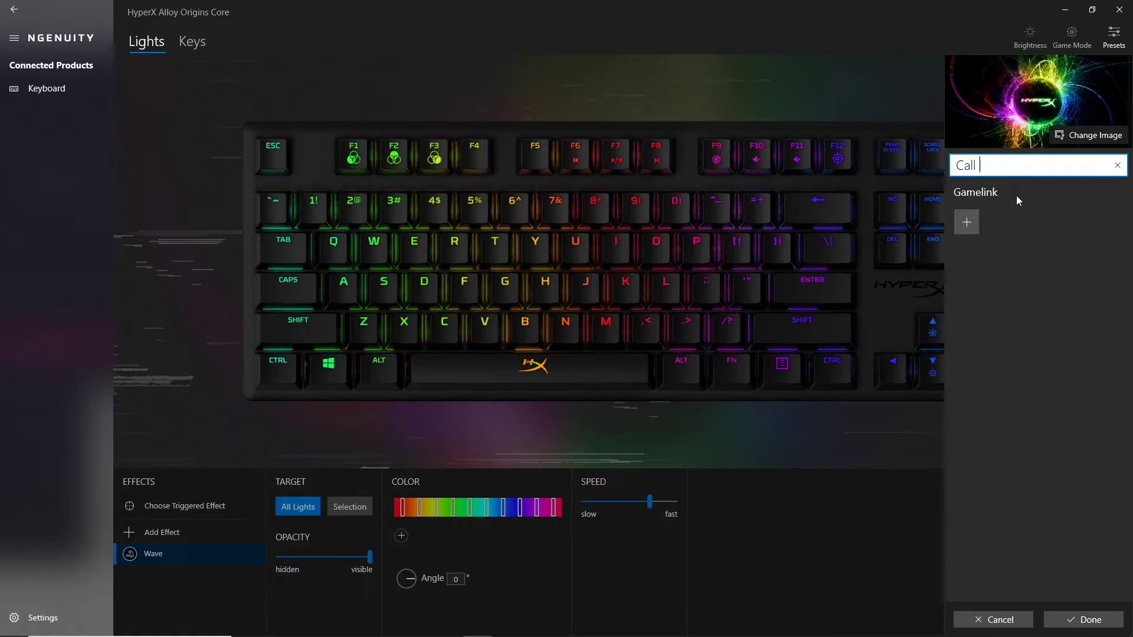
text(of duty)
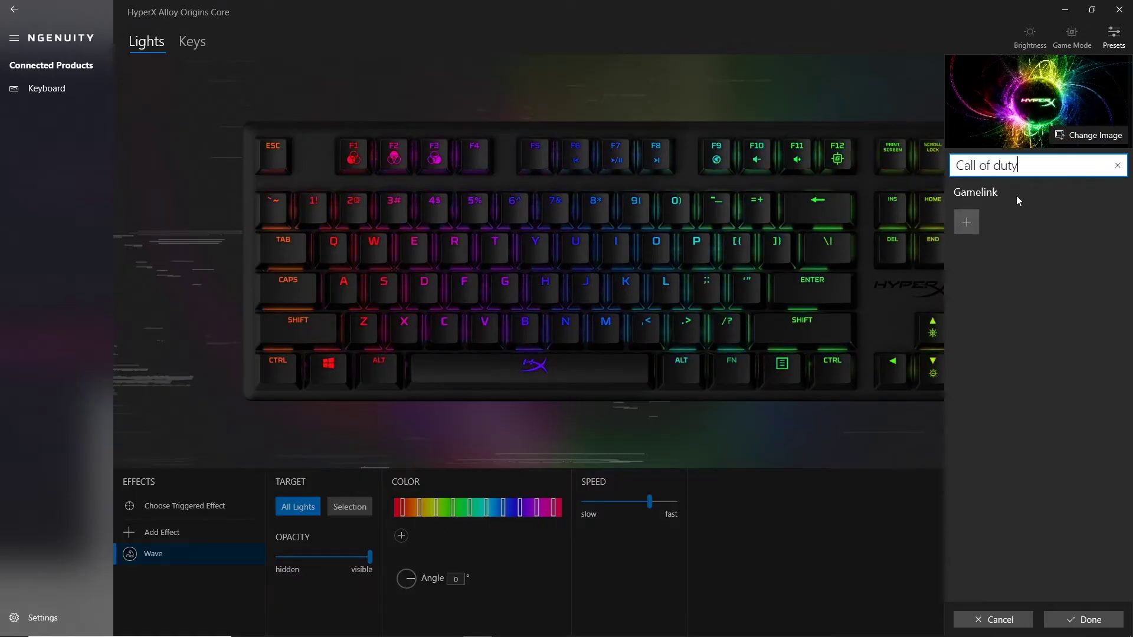
click(966, 222)
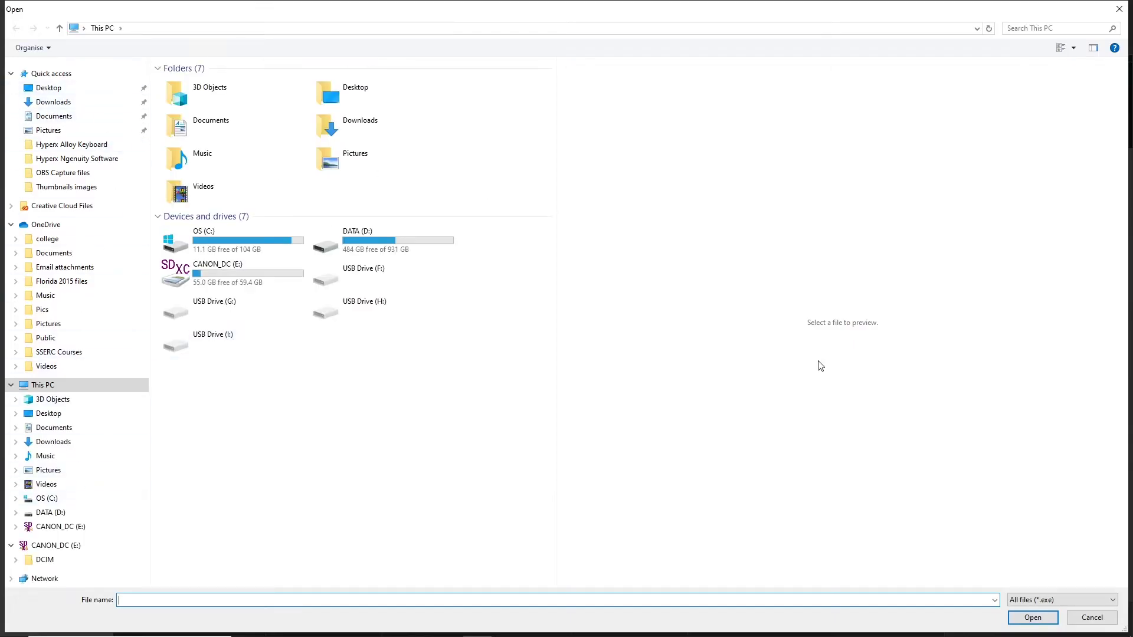
click(1097, 618)
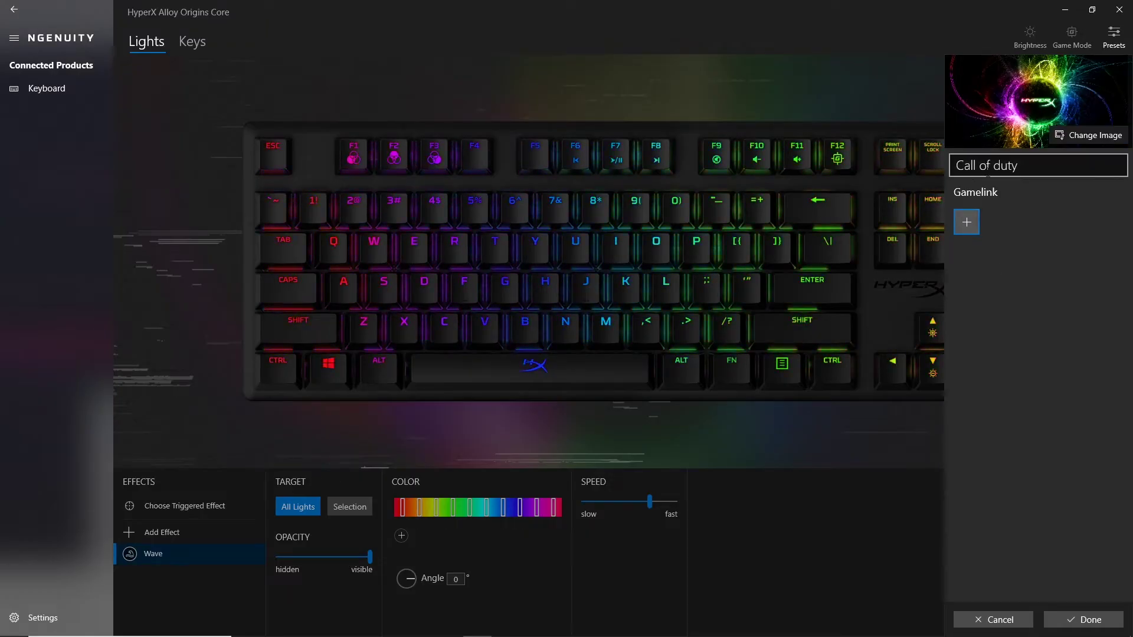
click(1082, 620)
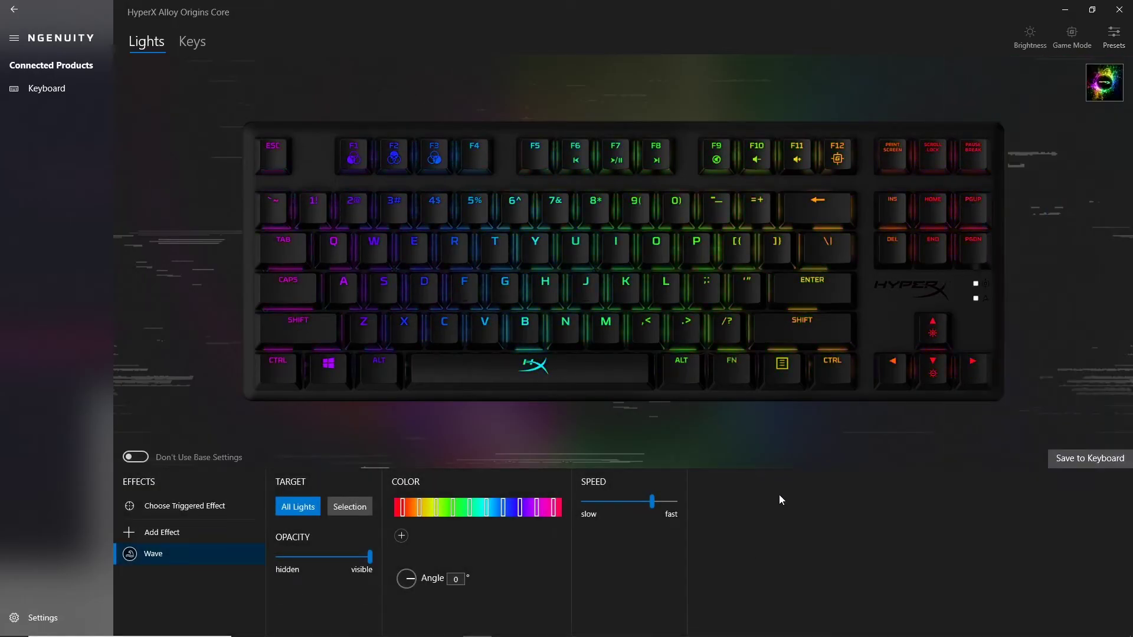
Step: Delete the Wave effect, preview Breathing, Confetti, Swipe, Solid, Wave and Sun, then add Solid
mouse_move(146, 556)
click(255, 554)
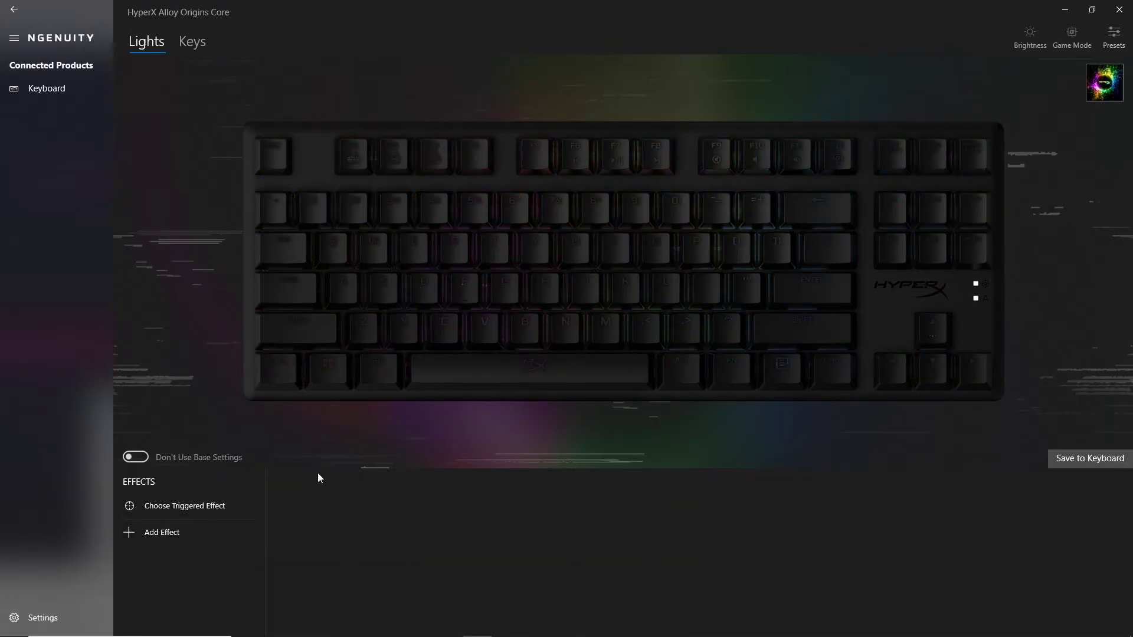
click(186, 532)
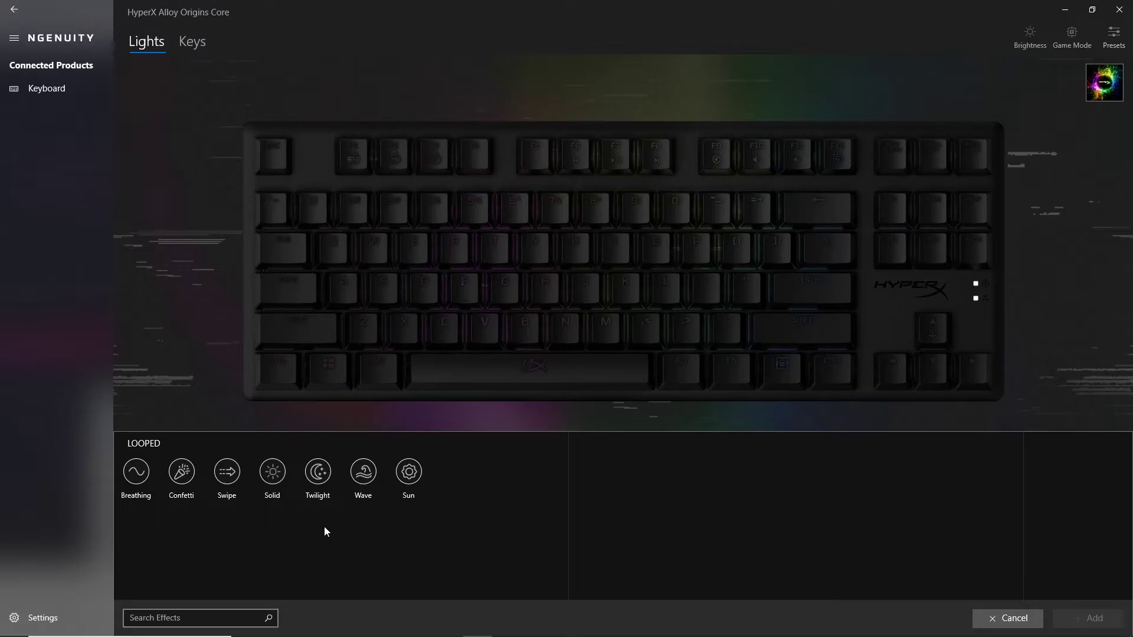
click(147, 478)
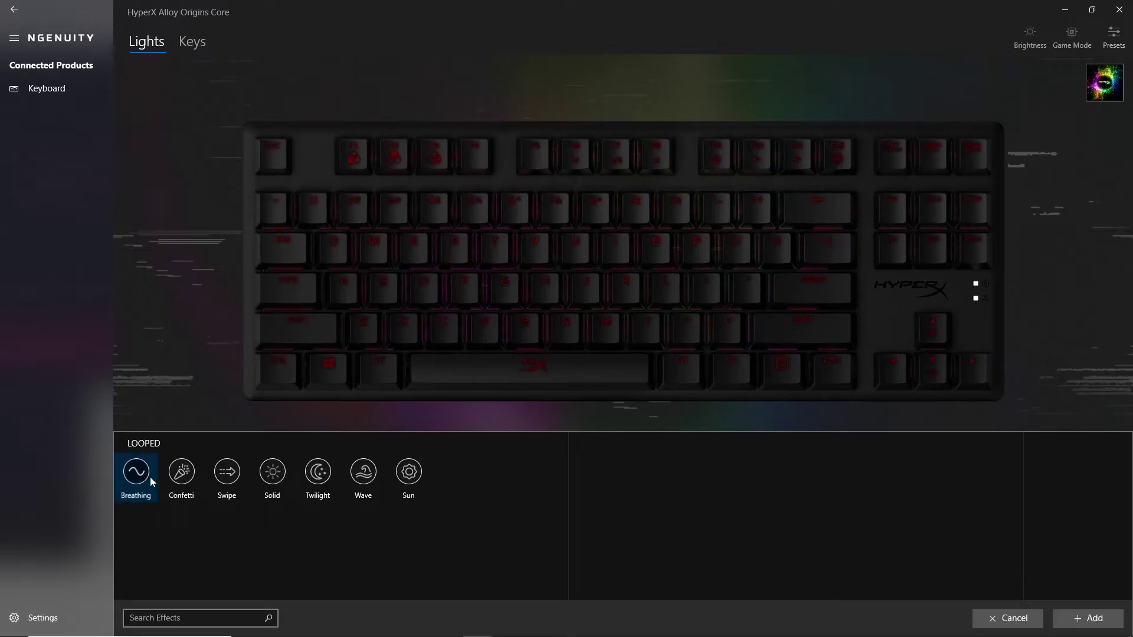
click(183, 478)
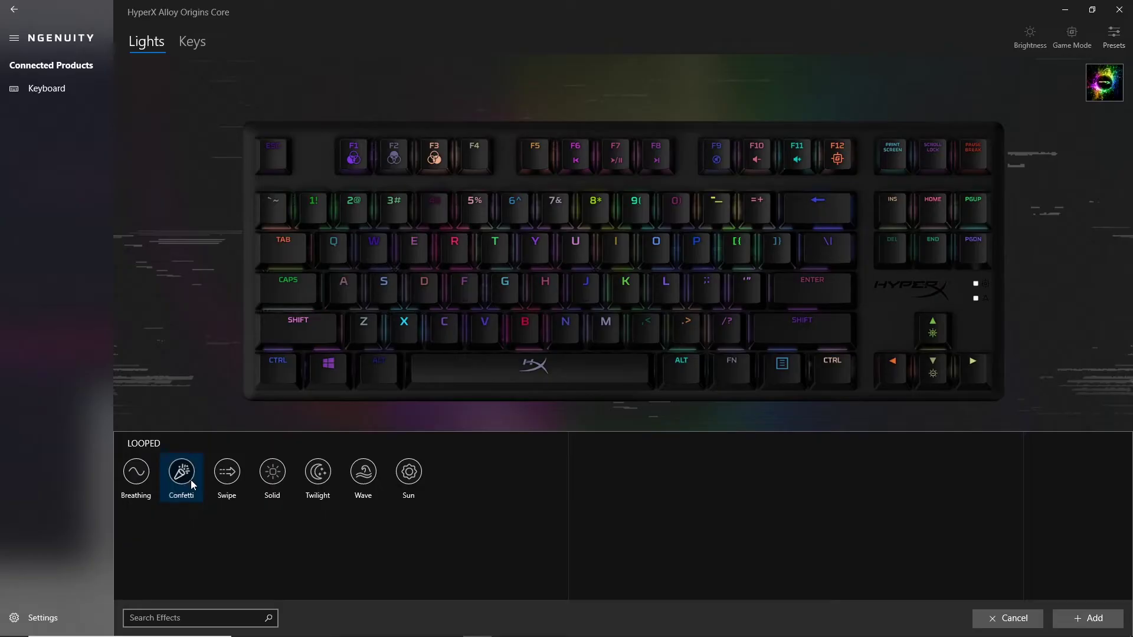
click(227, 479)
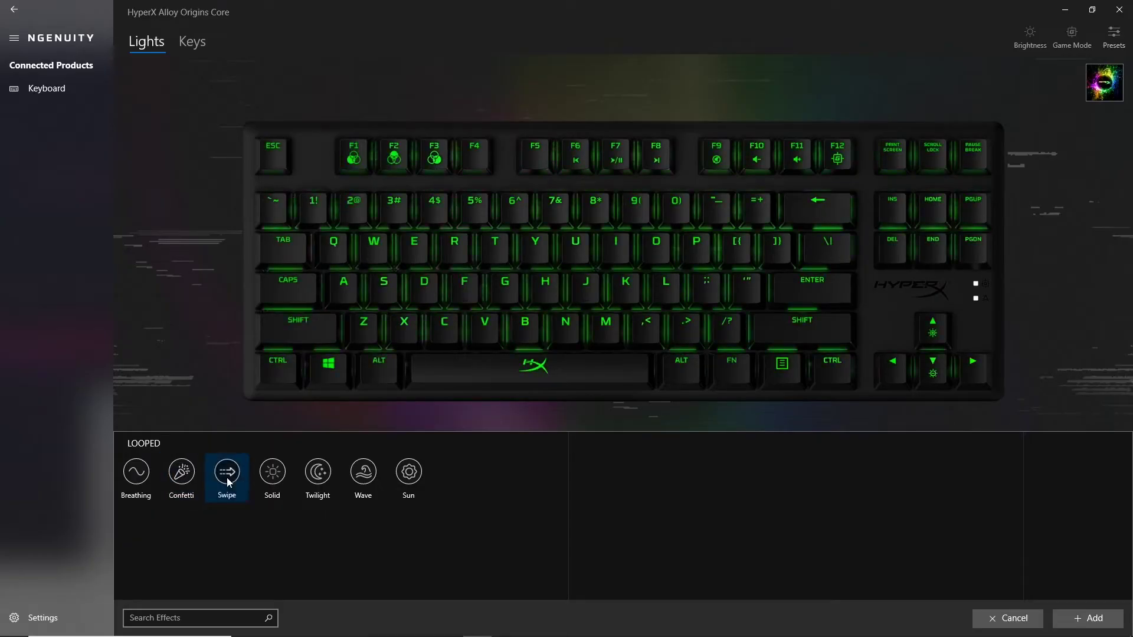
click(273, 475)
click(364, 475)
click(408, 475)
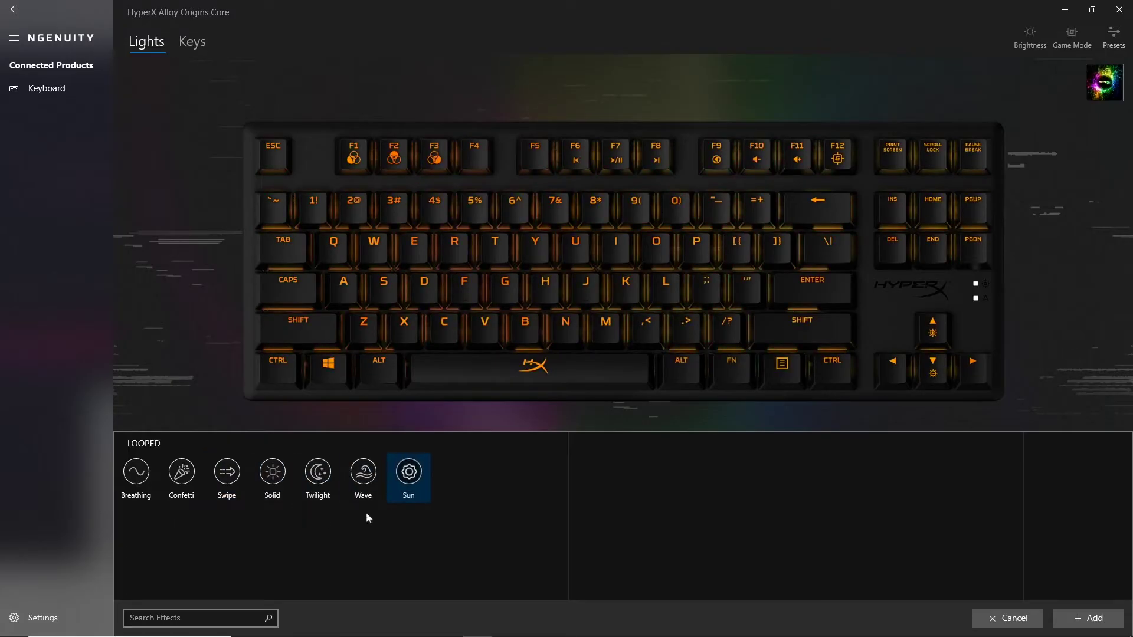
click(272, 479)
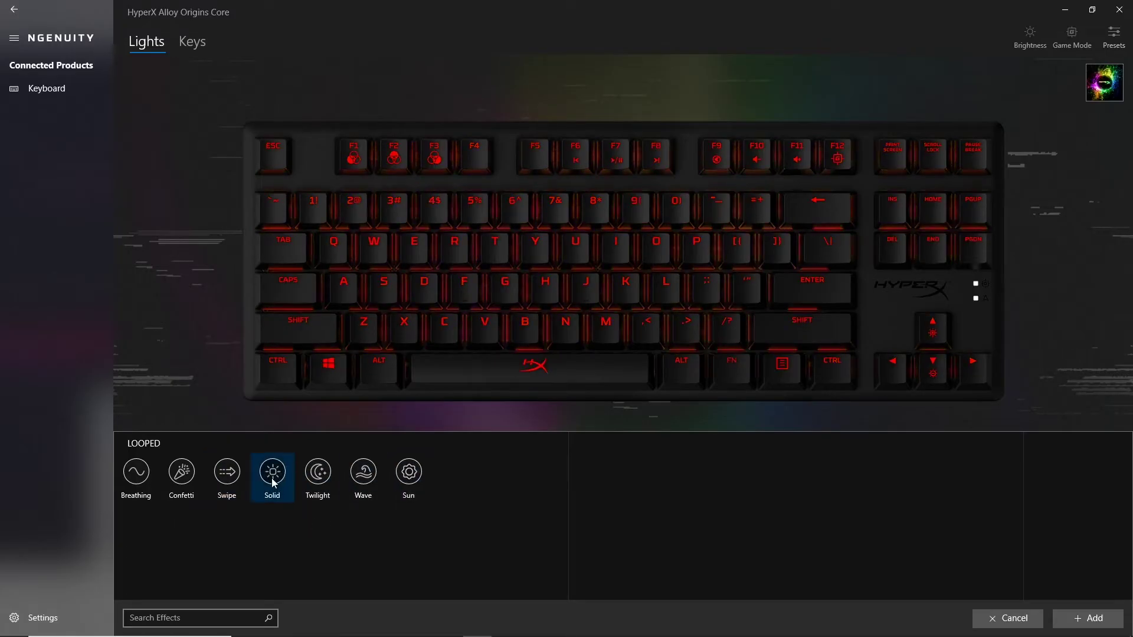
click(1088, 620)
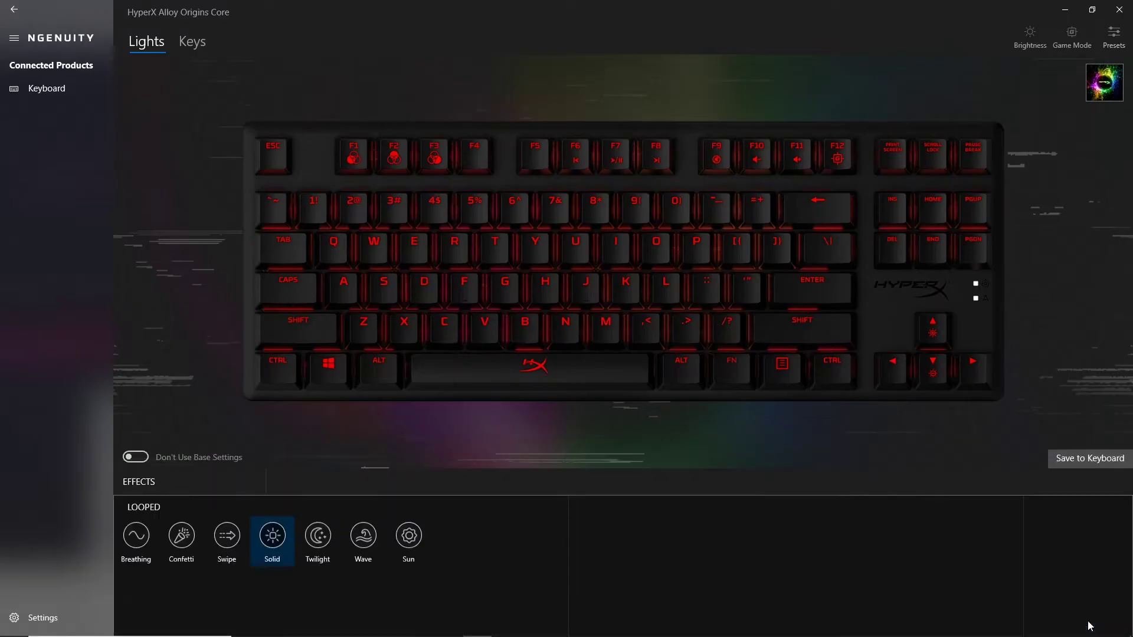
Step: Target the Solid effect to a selection: W, A, S, D, left Shift, Space and keys 1–5
click(353, 506)
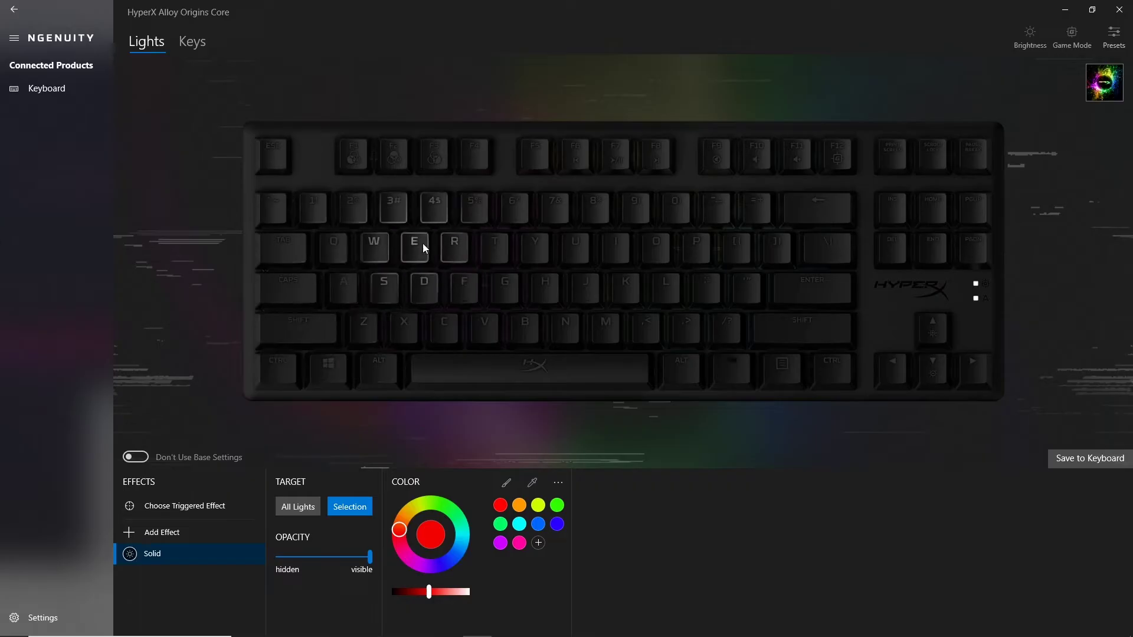
click(379, 248)
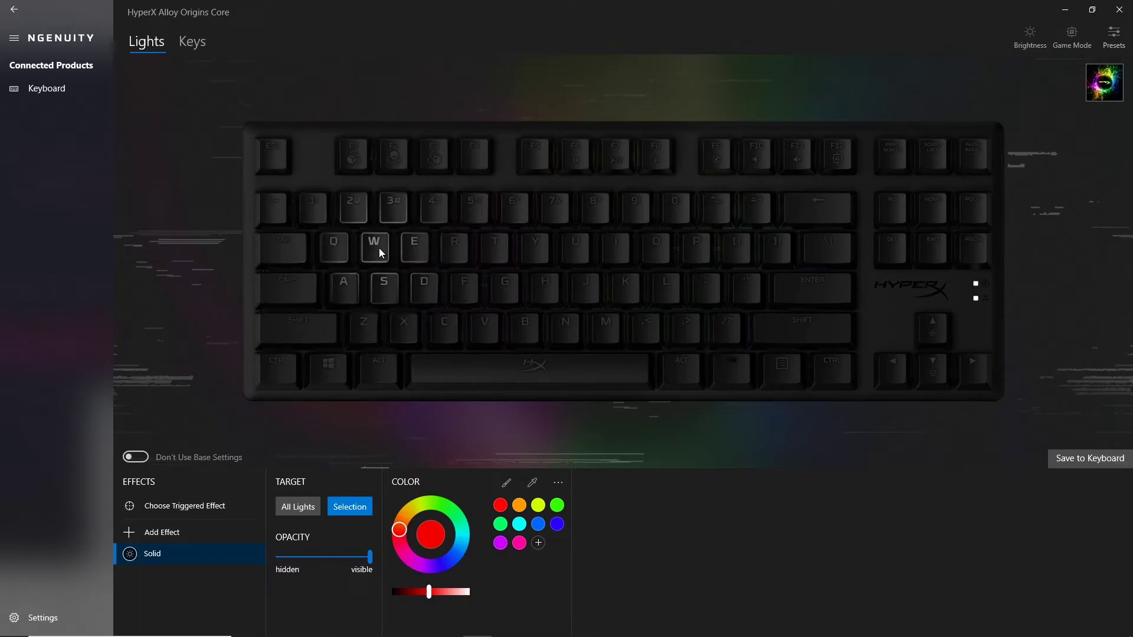
click(354, 289)
click(393, 288)
click(425, 284)
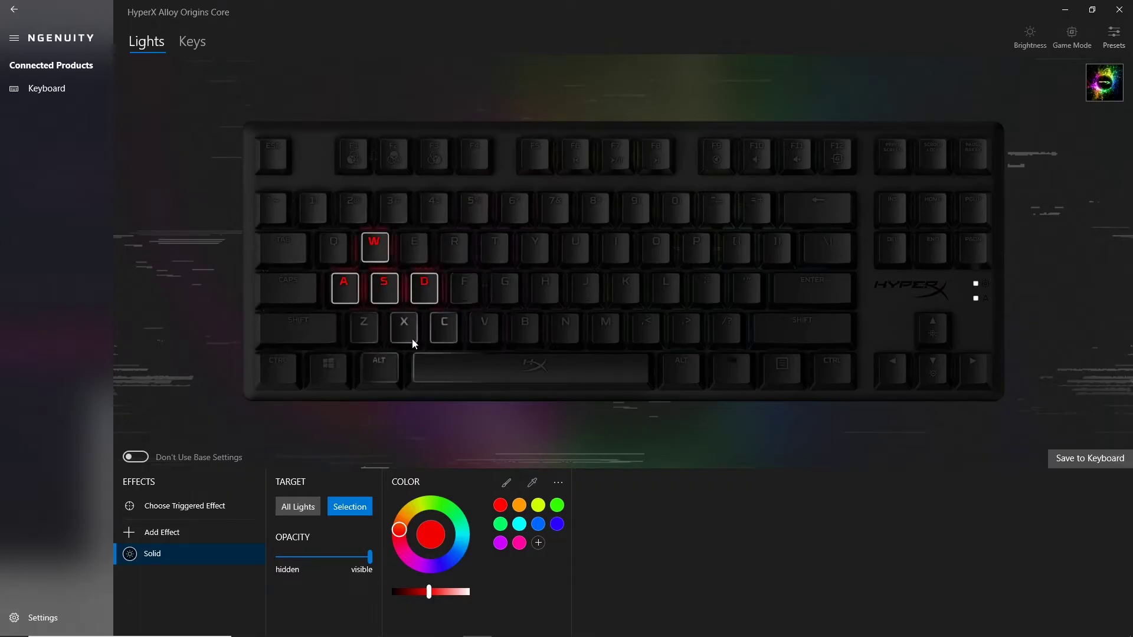
click(301, 334)
click(459, 367)
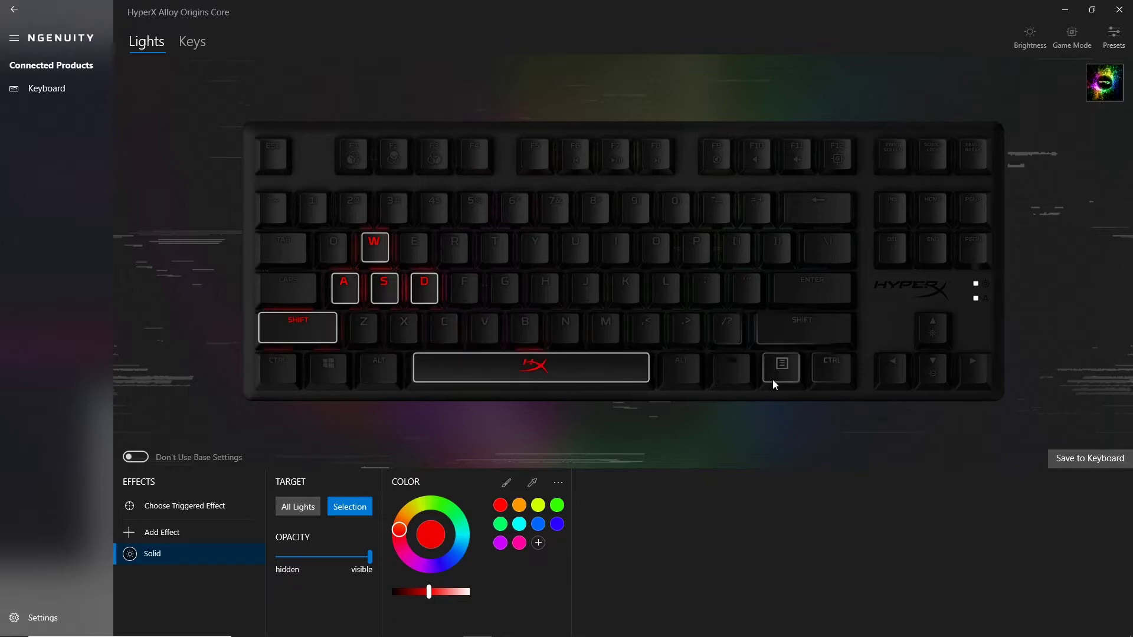
click(313, 207)
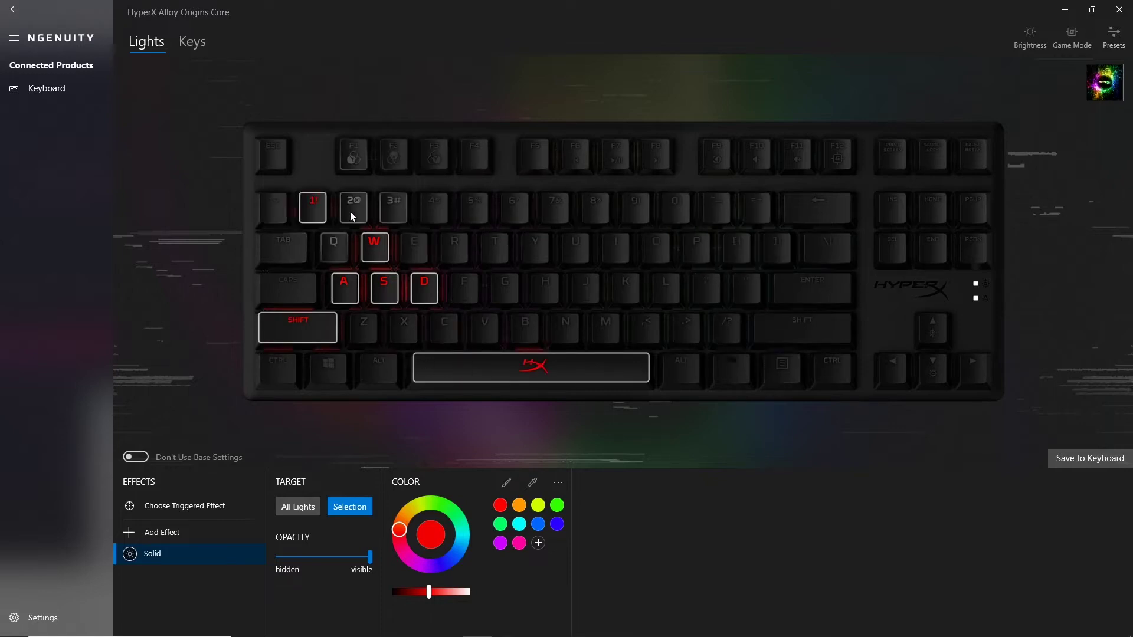
click(353, 209)
click(393, 209)
click(434, 209)
click(475, 209)
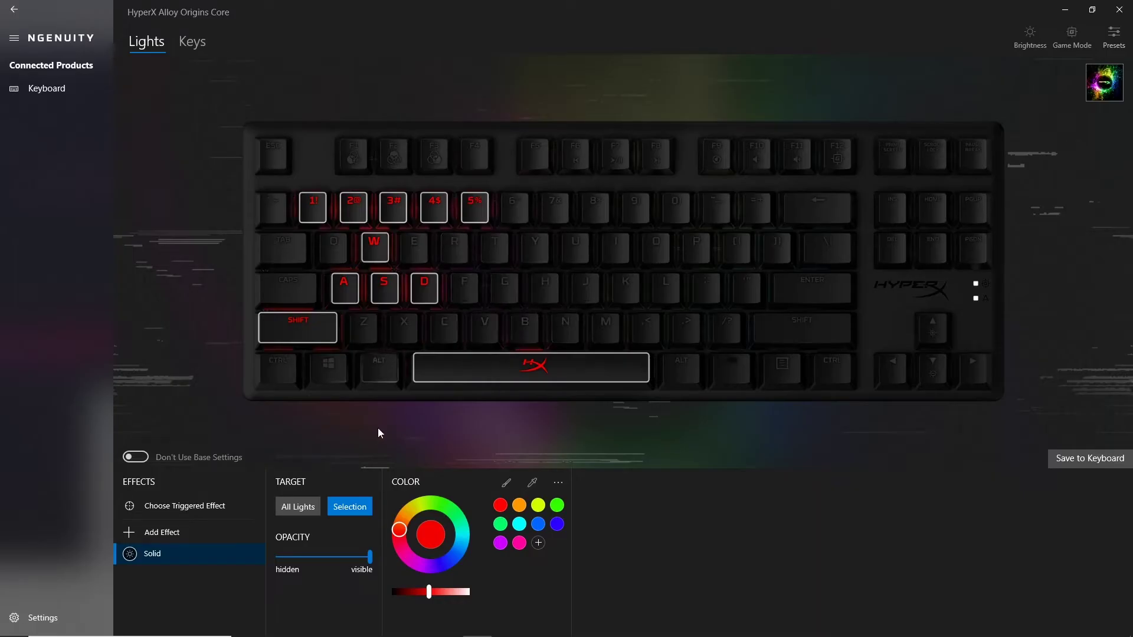
click(411, 422)
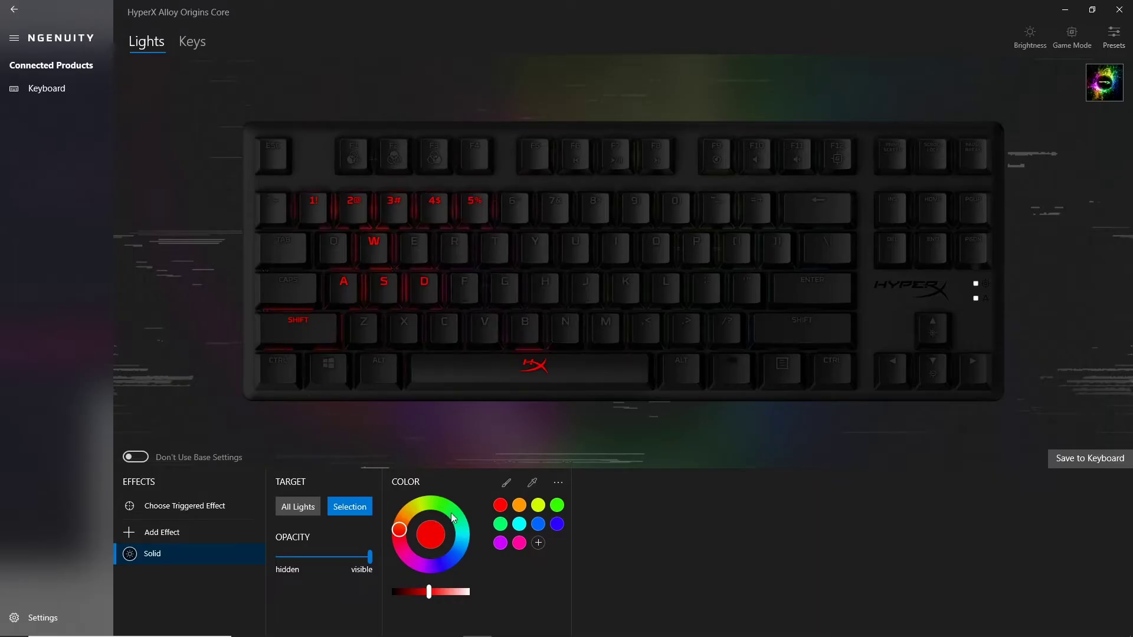
Step: Try green and orange key colours, darken almost to black, and lower the effect opacity to 55
mouse_move(451, 505)
mouse_down()
mouse_move(462, 549)
mouse_move(453, 564)
mouse_move(468, 534)
mouse_move(457, 520)
mouse_up()
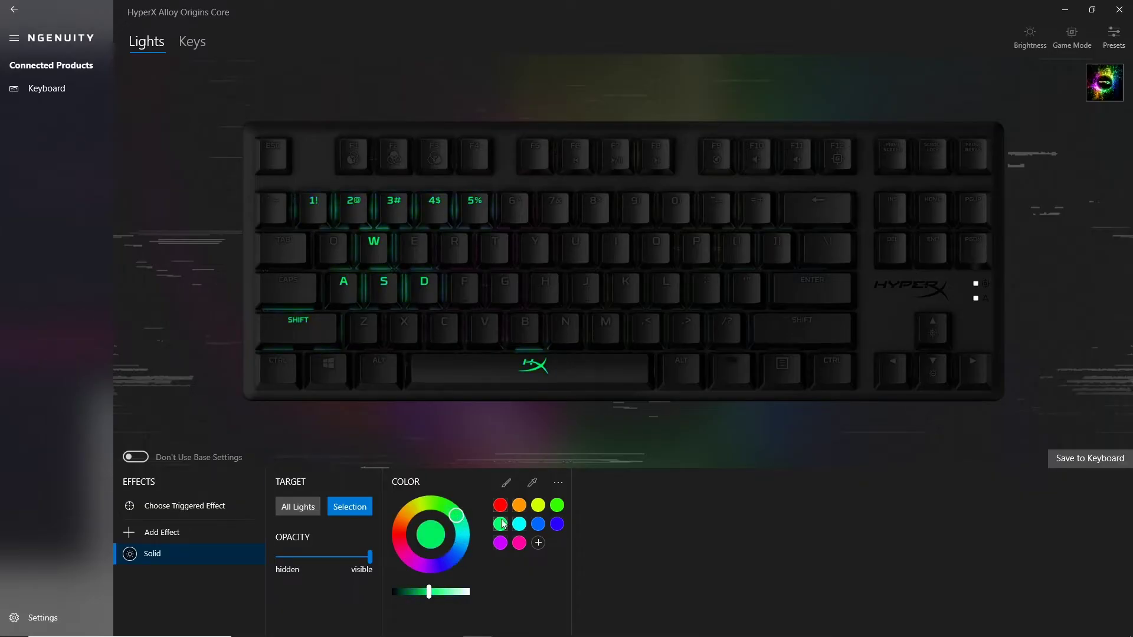
click(519, 505)
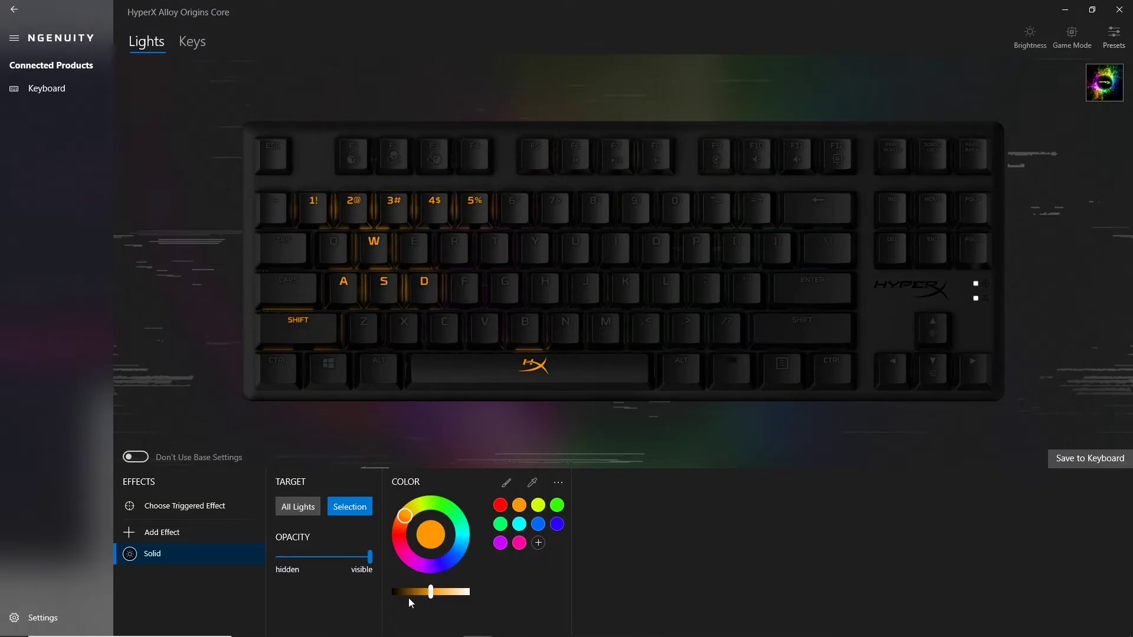
mouse_move(430, 592)
mouse_down()
mouse_move(459, 594)
mouse_move(401, 592)
mouse_move(431, 594)
mouse_up()
mouse_move(370, 558)
mouse_down()
mouse_move(329, 557)
mouse_move(377, 565)
mouse_up()
Step: Sample a navy colour with the eyedropper, check exact RGB/hex entry, then set the colour to cyan
click(533, 483)
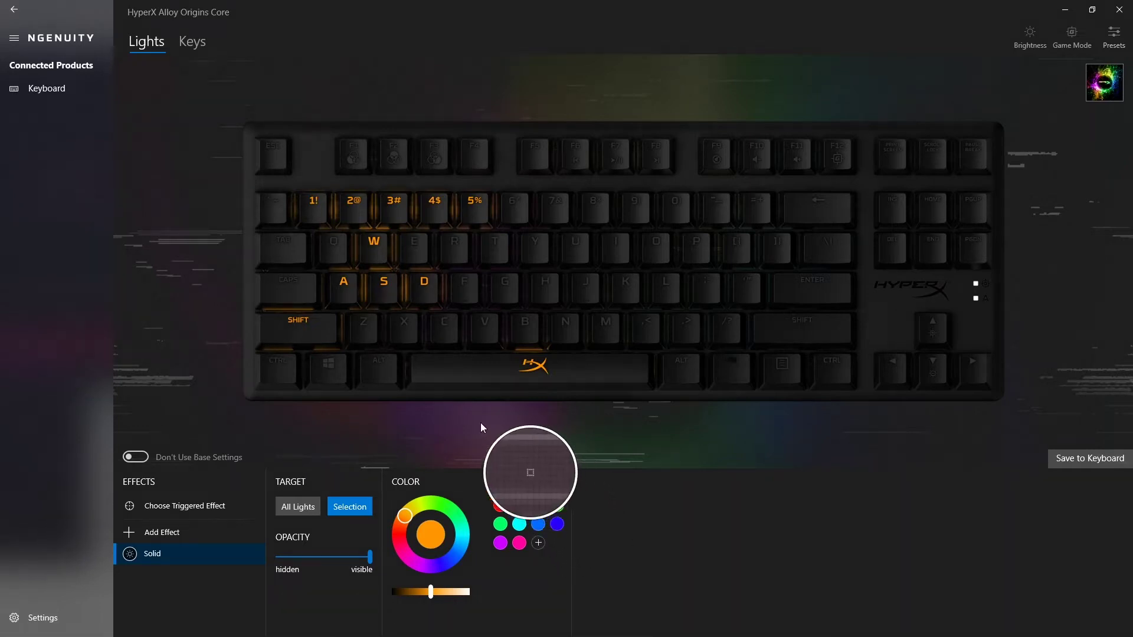
click(204, 553)
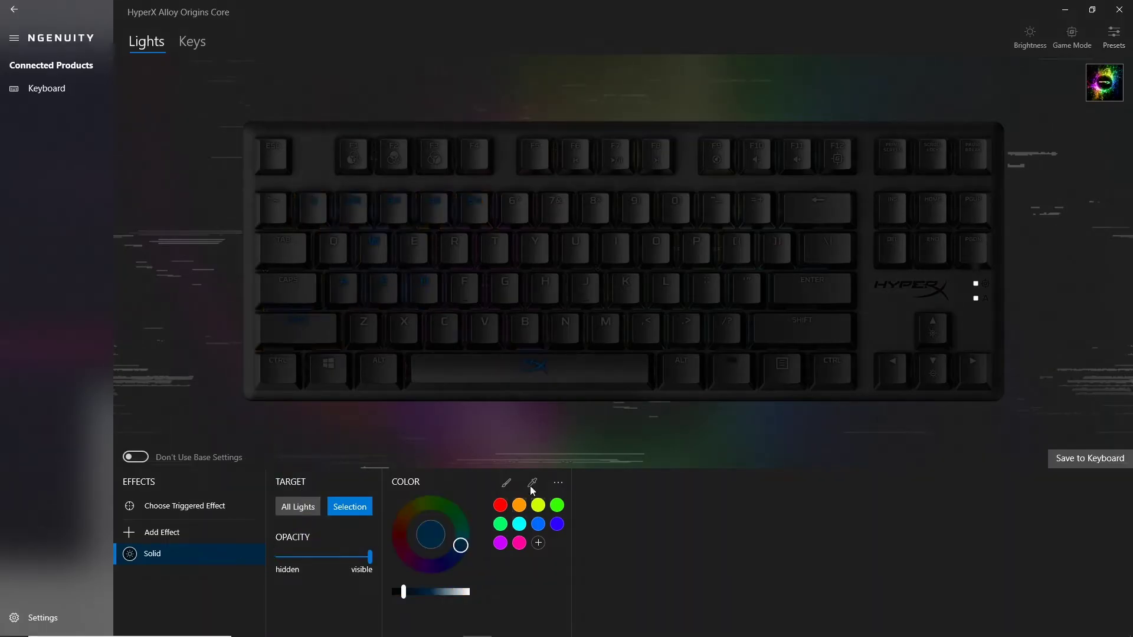
click(559, 483)
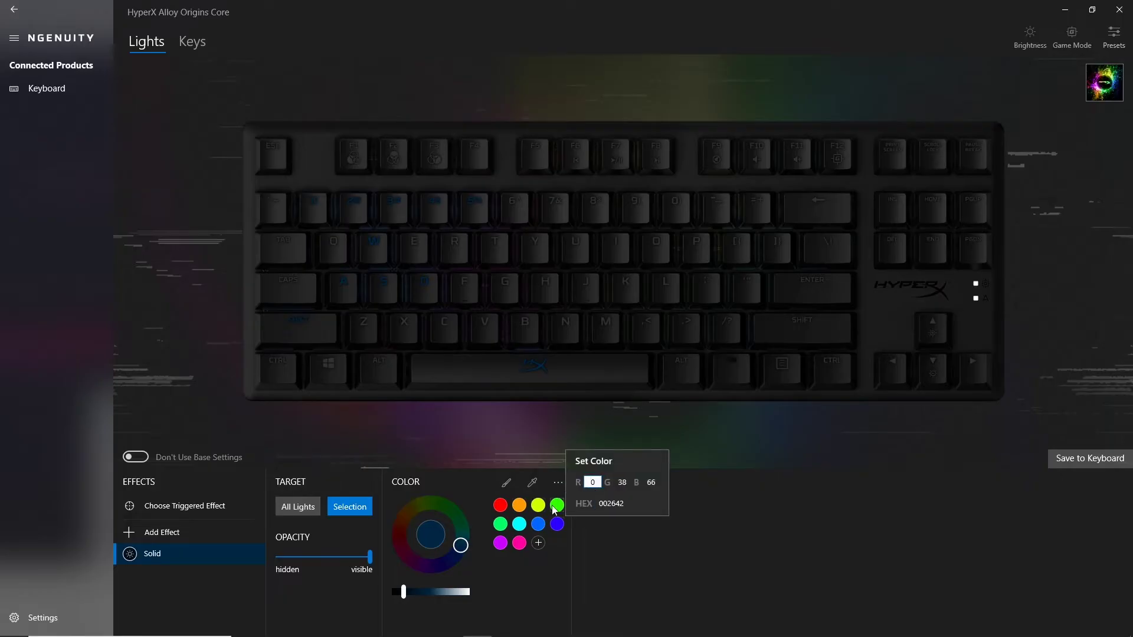
click(480, 490)
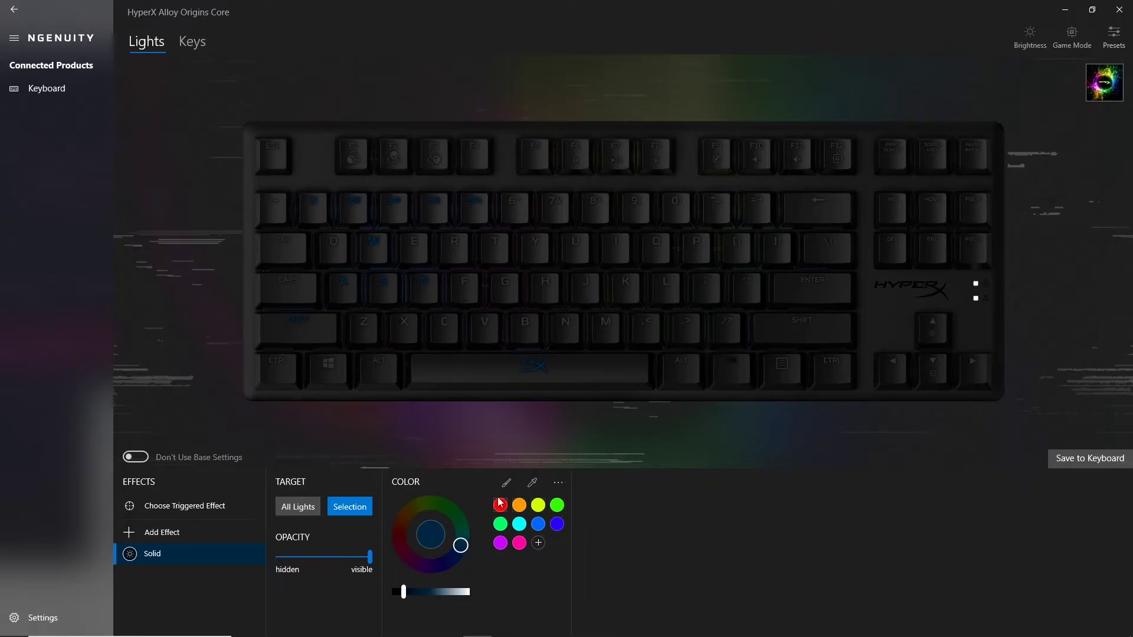
click(521, 526)
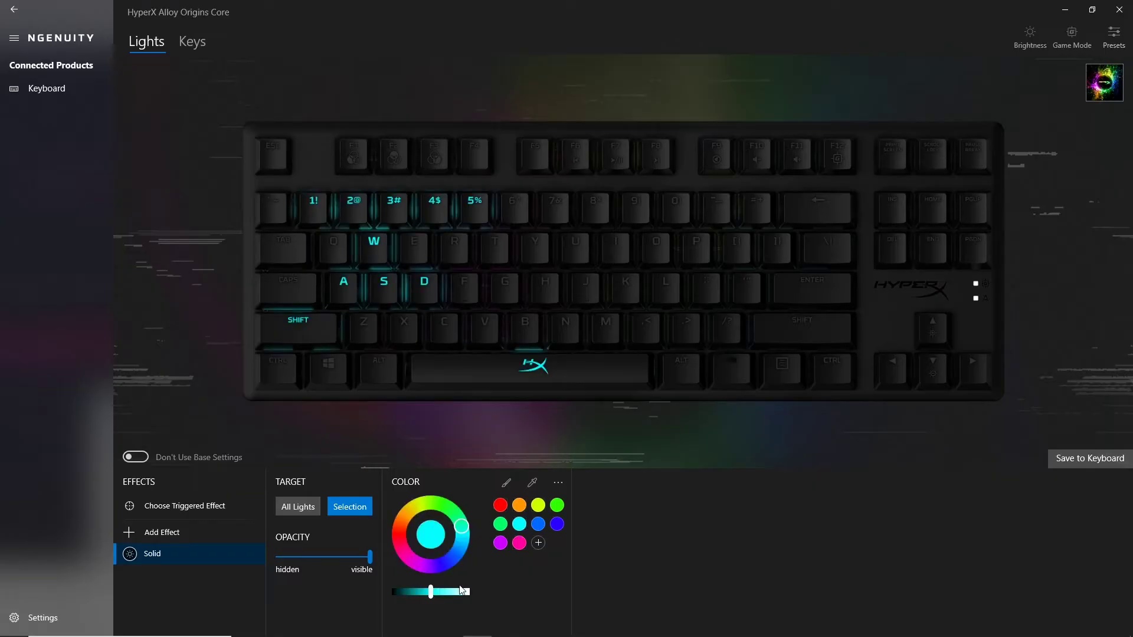
Step: Save the cyan Solid lighting to the keyboard's first profile
click(194, 563)
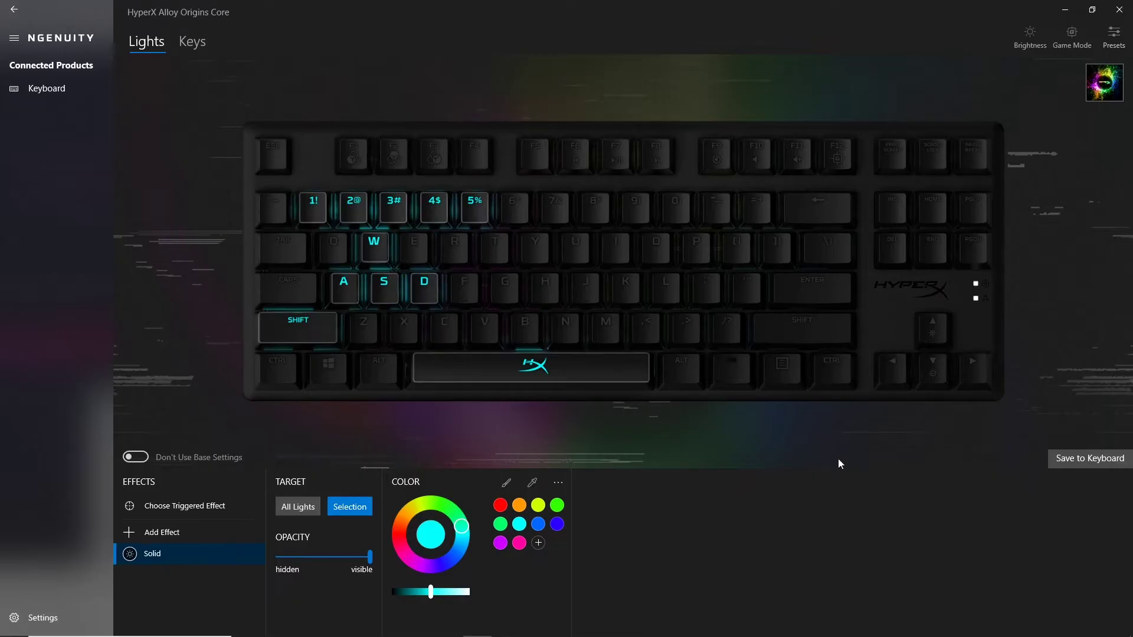
click(1086, 458)
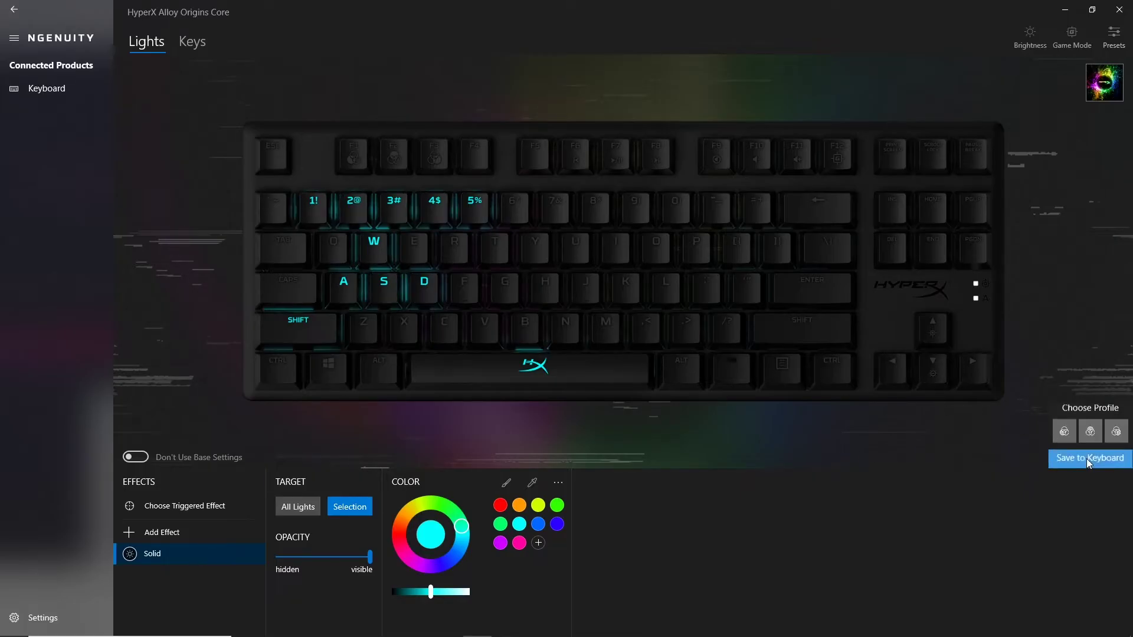
click(1063, 434)
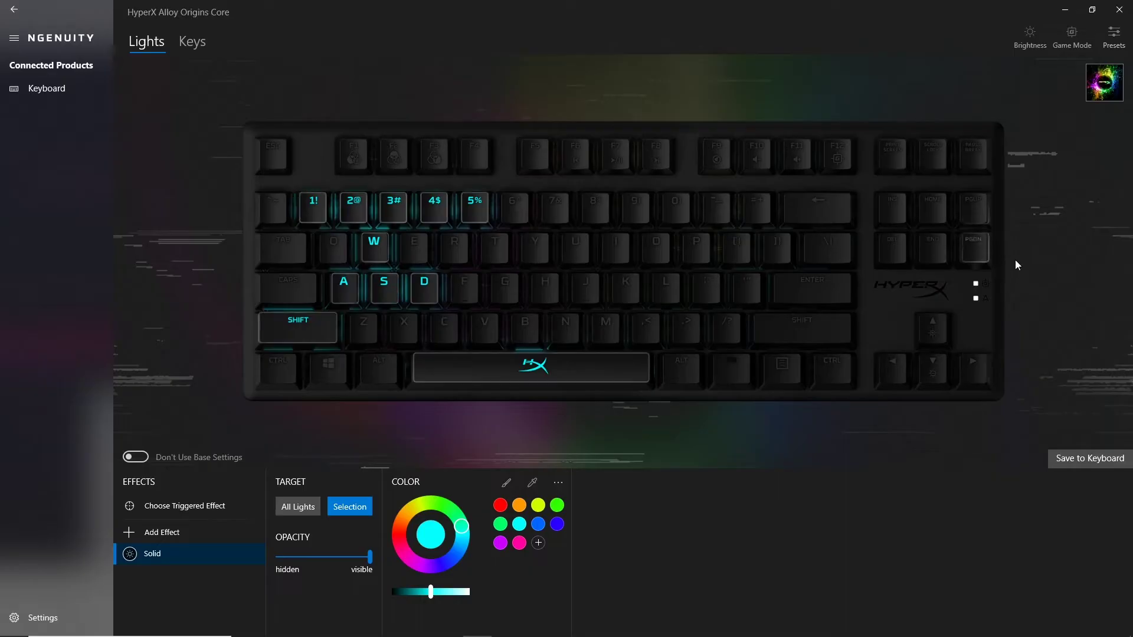
Step: Look through Preset 2 and Preset 1 in the presets list, ending on Call of duty
click(1114, 35)
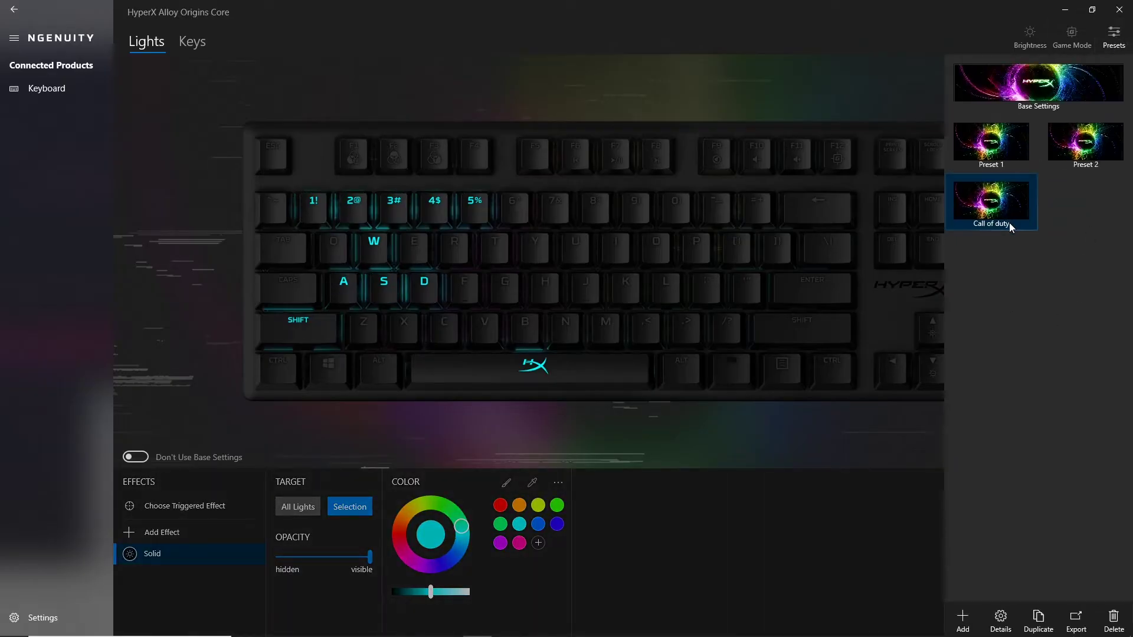
click(1081, 159)
click(997, 147)
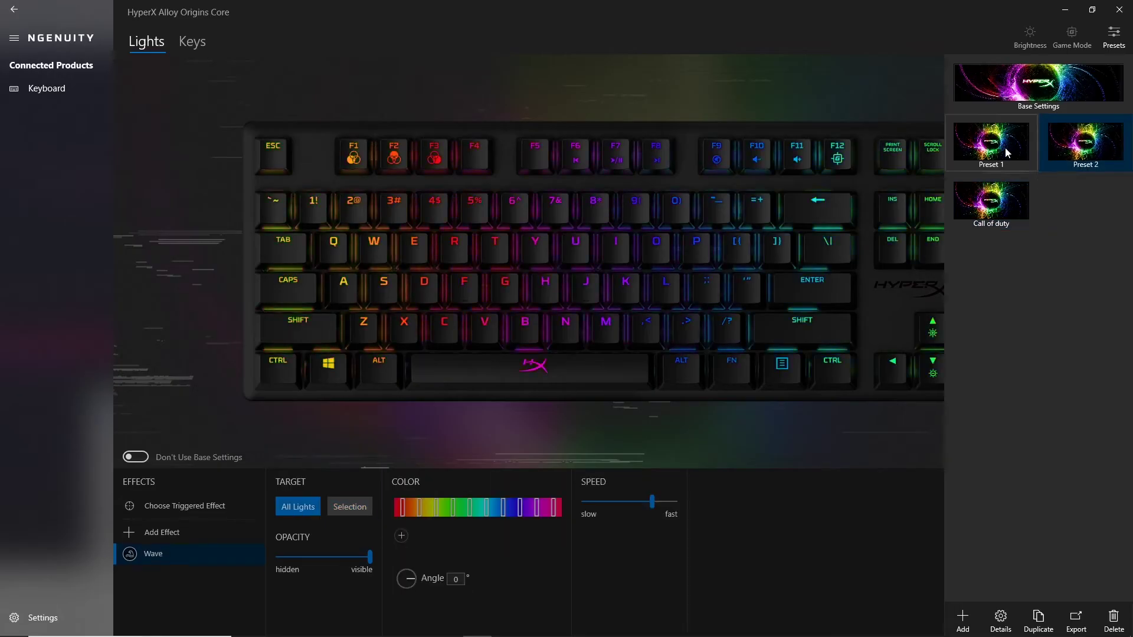
click(992, 201)
click(870, 488)
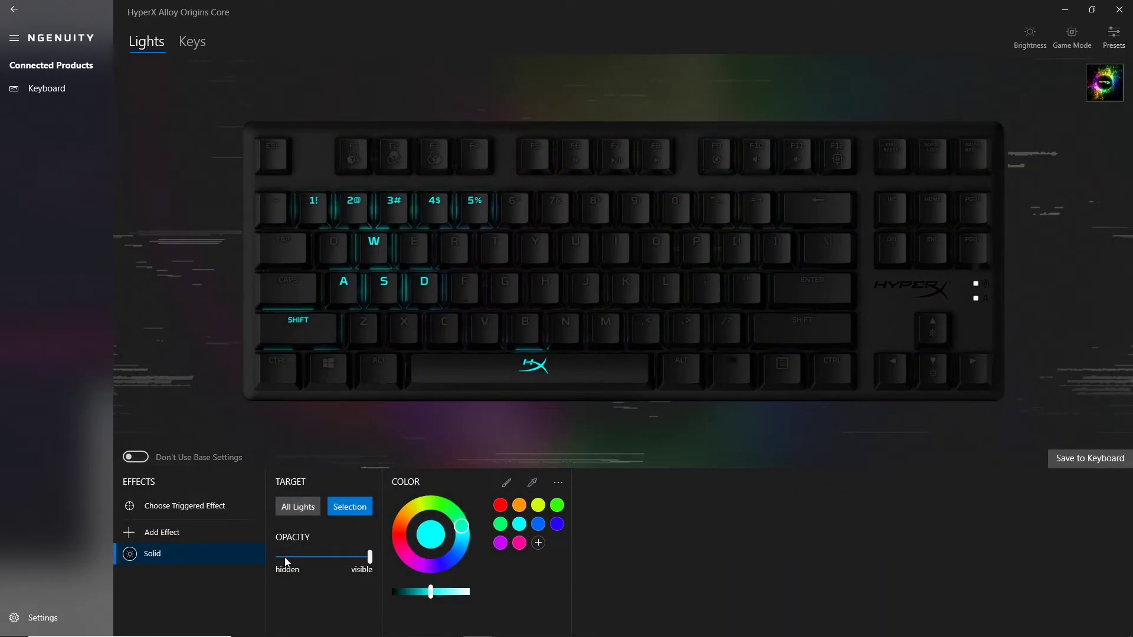
Step: Add a Breathing effect on the four arrow keys with its speed raised near fast
click(180, 533)
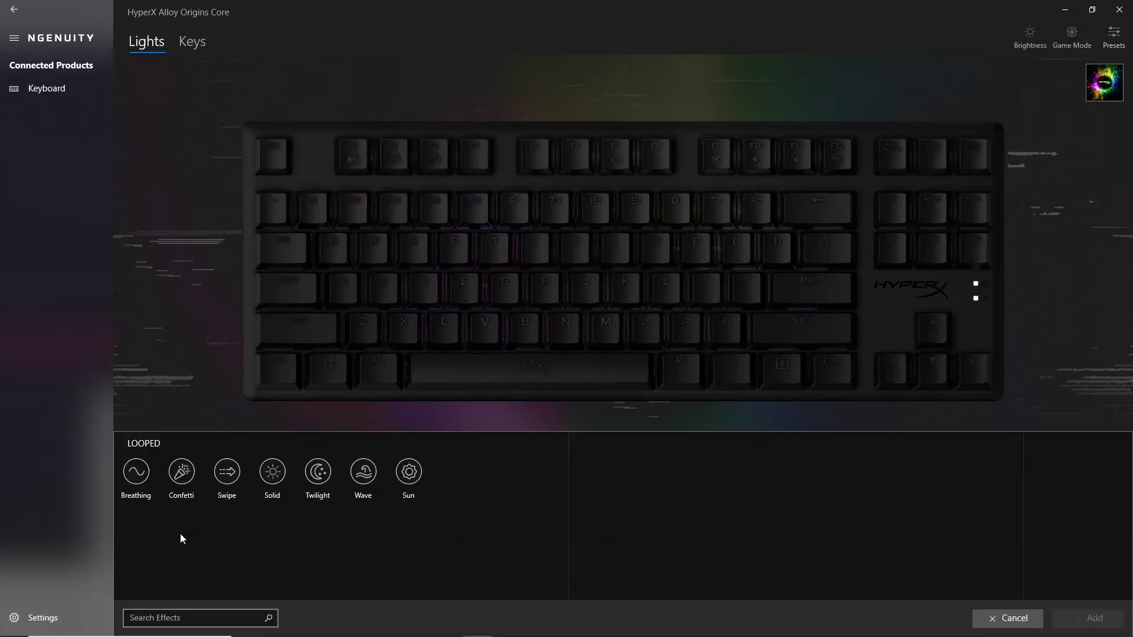
click(140, 476)
click(1087, 618)
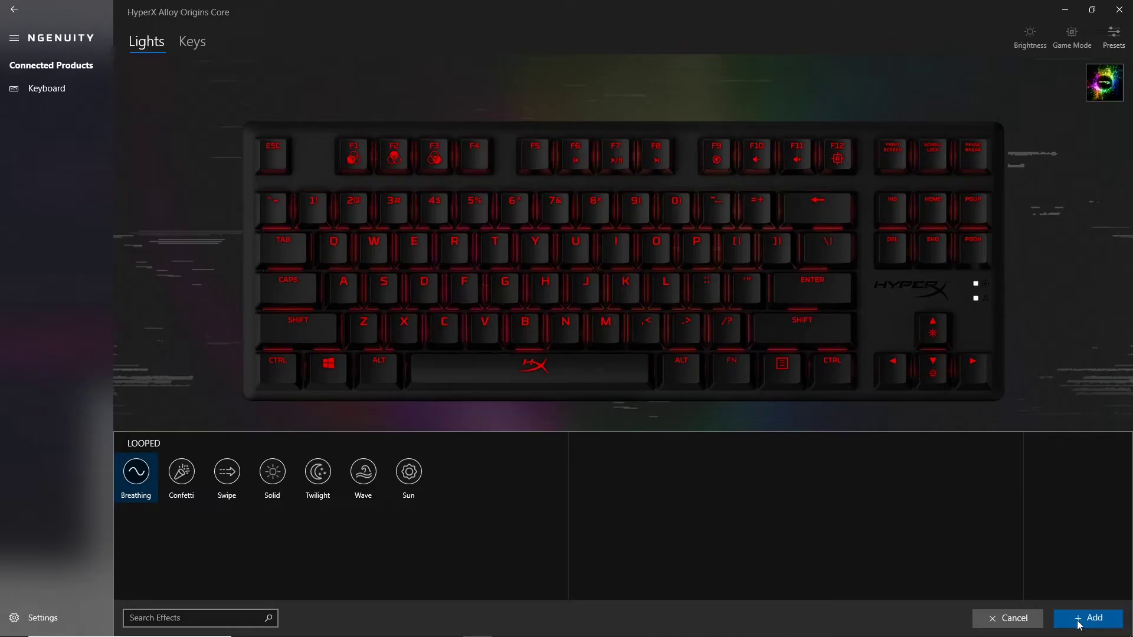
click(357, 509)
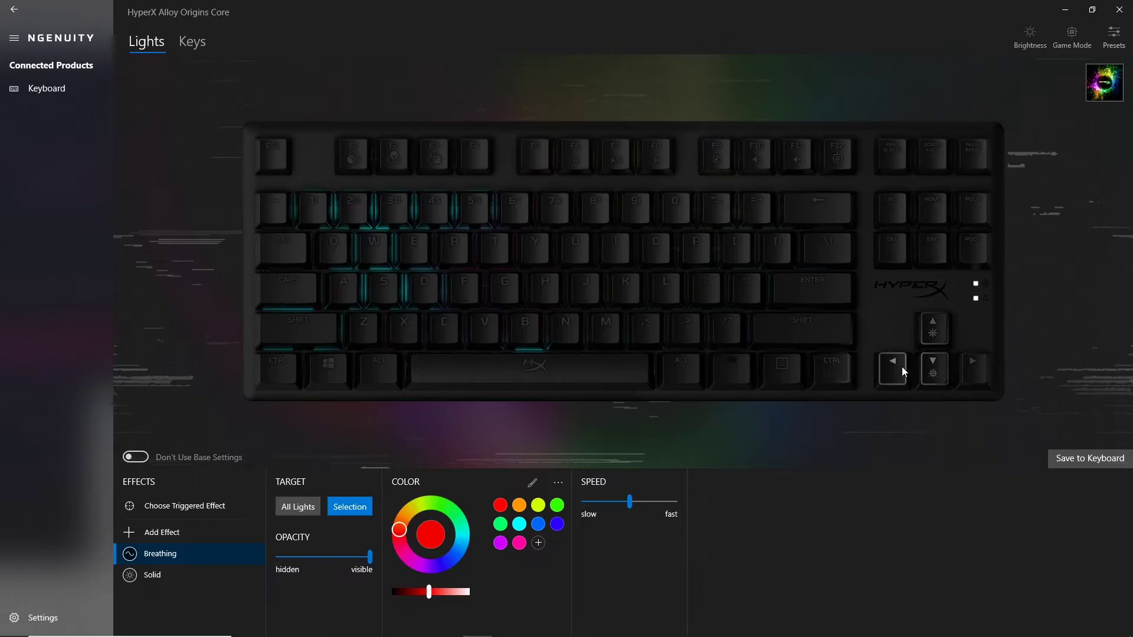
drag(901, 366, 978, 360)
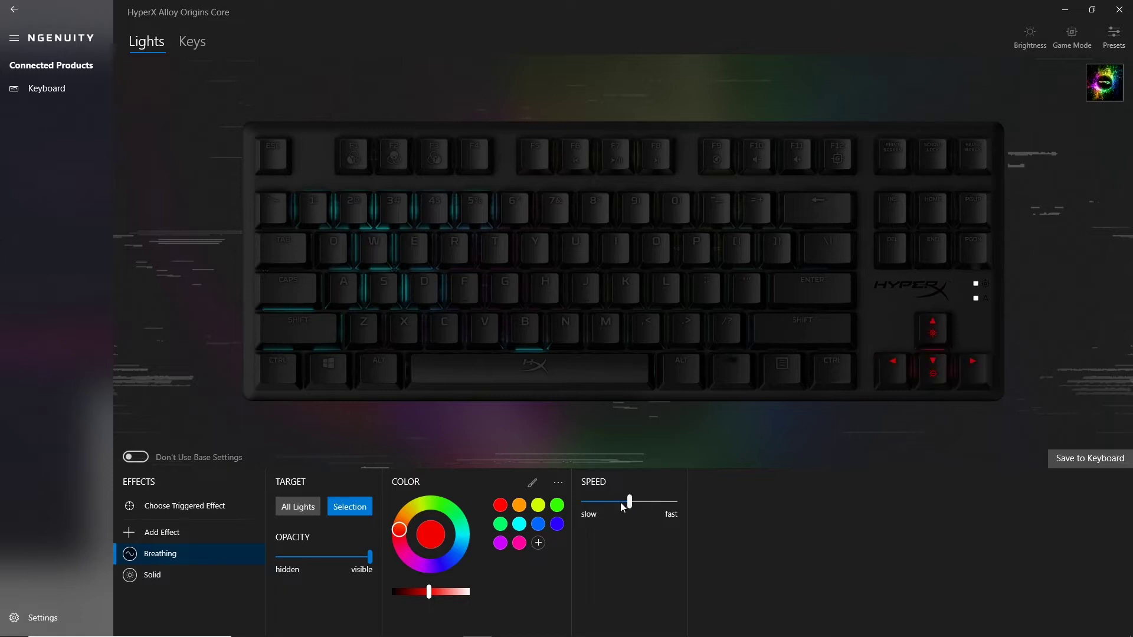
drag(632, 501, 650, 501)
click(1088, 462)
click(1068, 434)
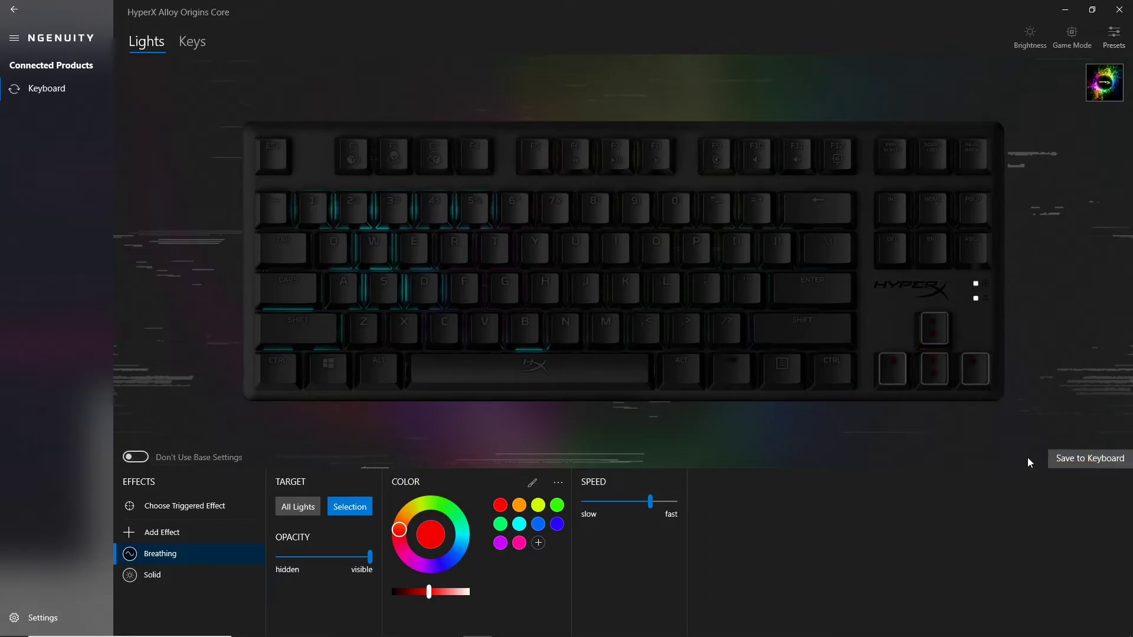
mouse_move(232, 555)
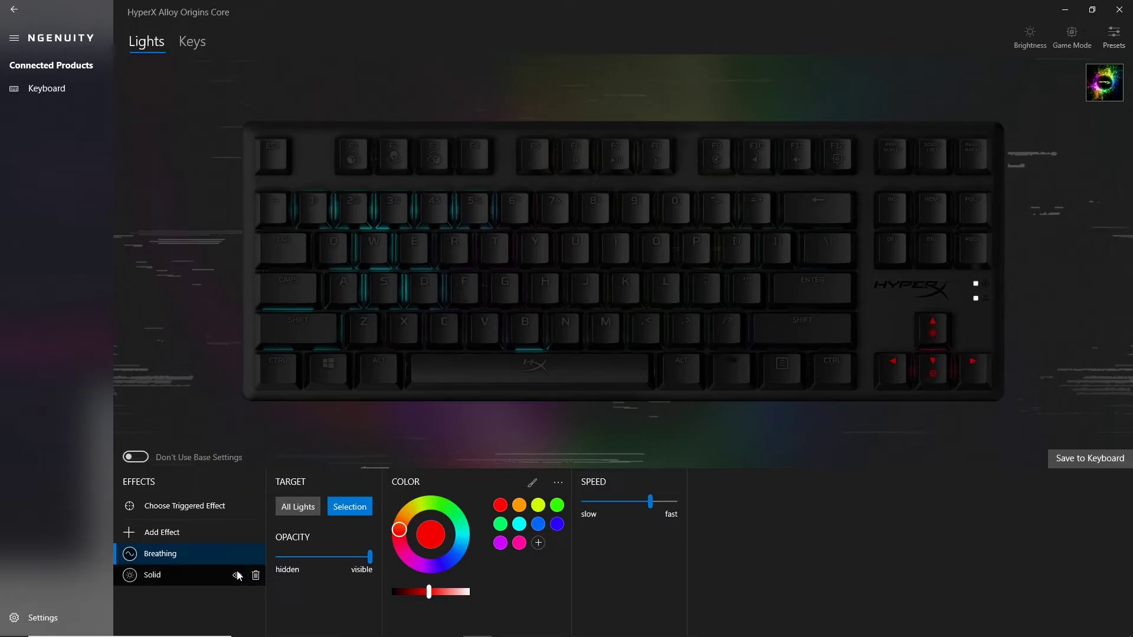
mouse_move(240, 574)
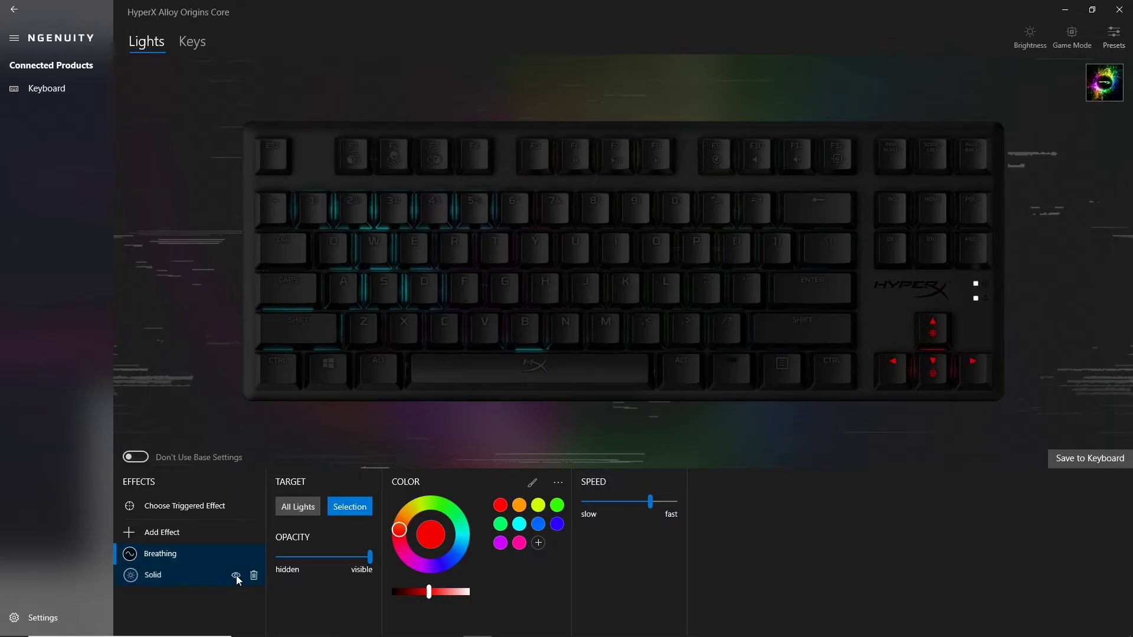
click(236, 576)
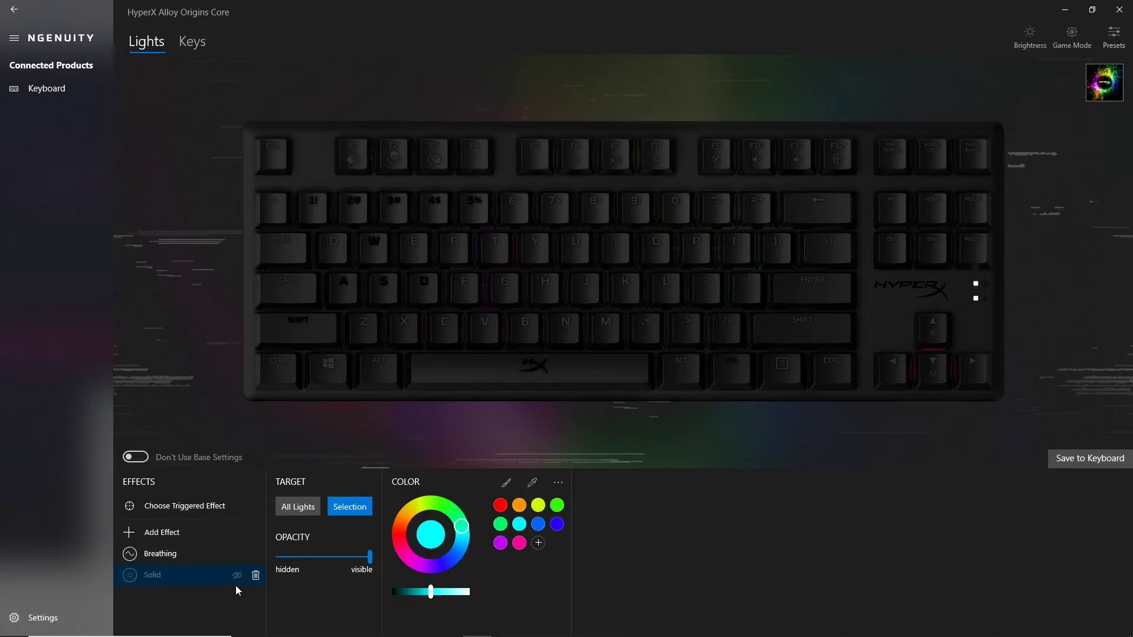
click(236, 573)
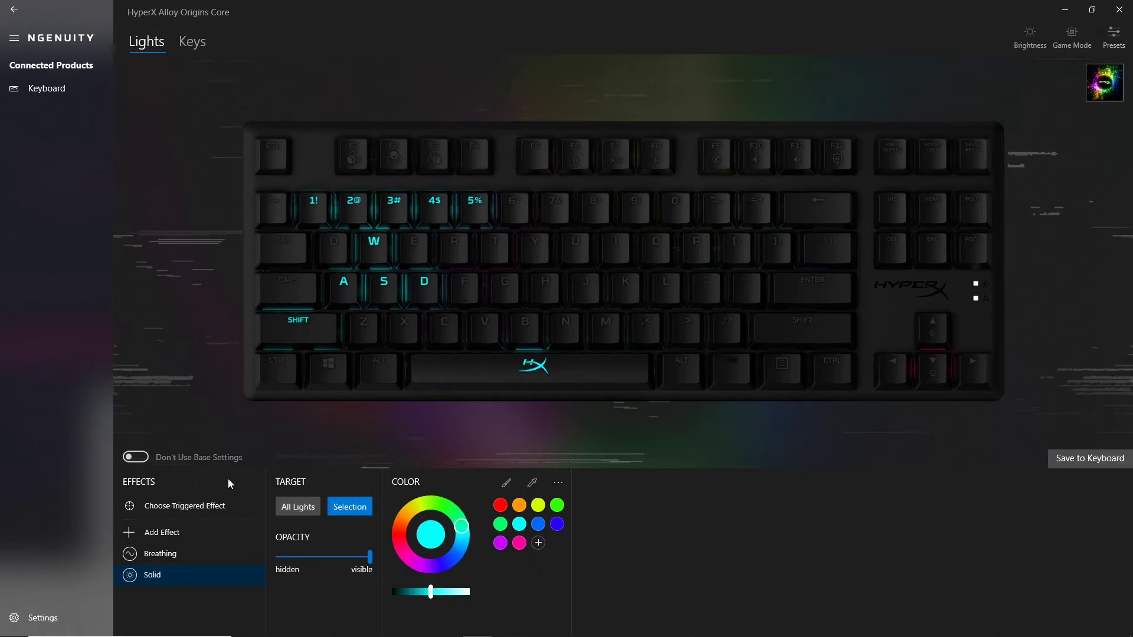
Step: Add a Flame triggered effect, test it on the keyboard, and colour it green
click(192, 510)
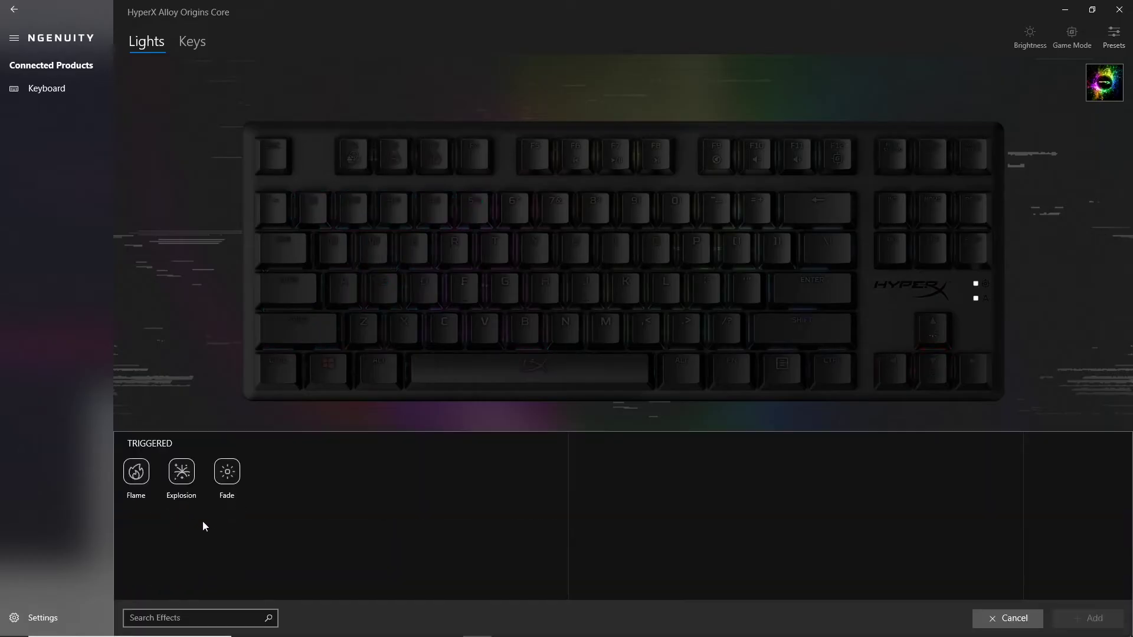
click(139, 476)
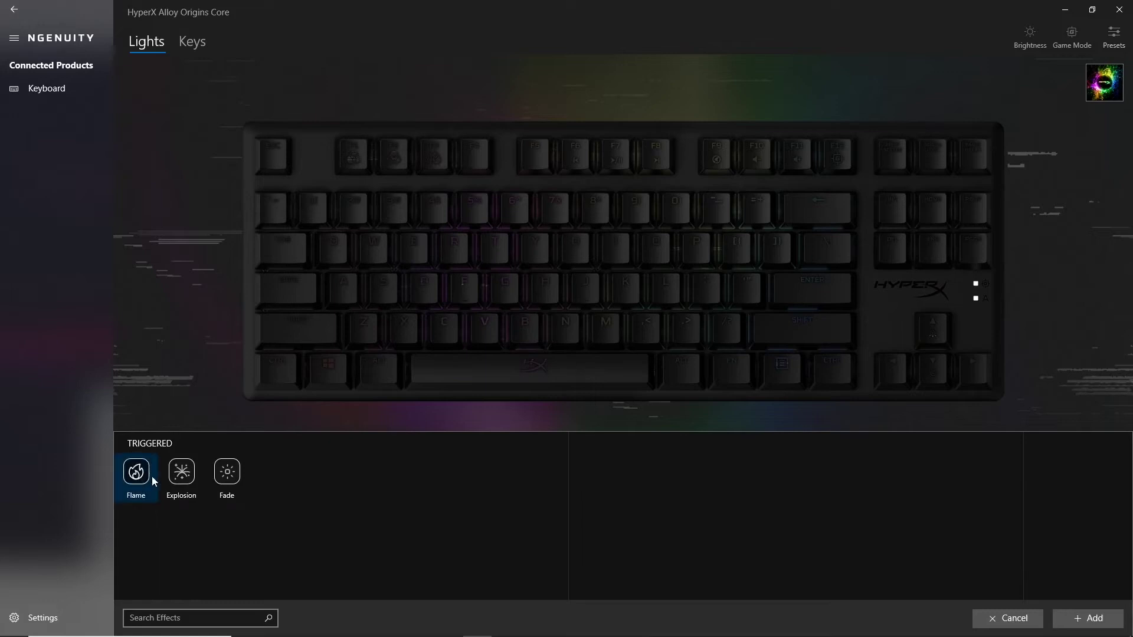
click(1087, 618)
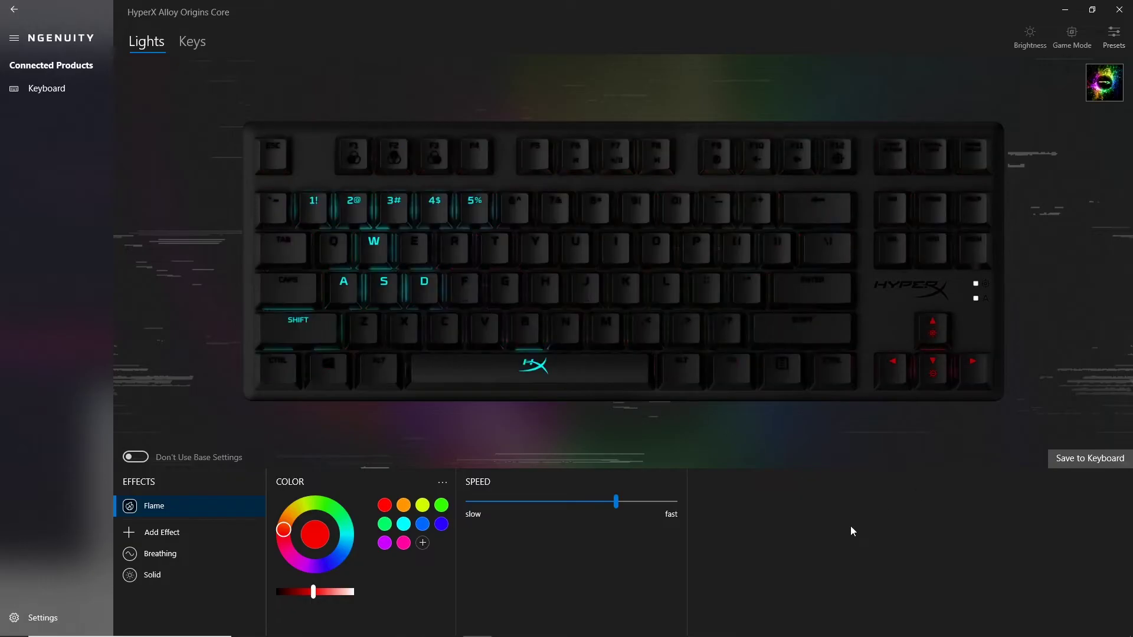
key(Up)
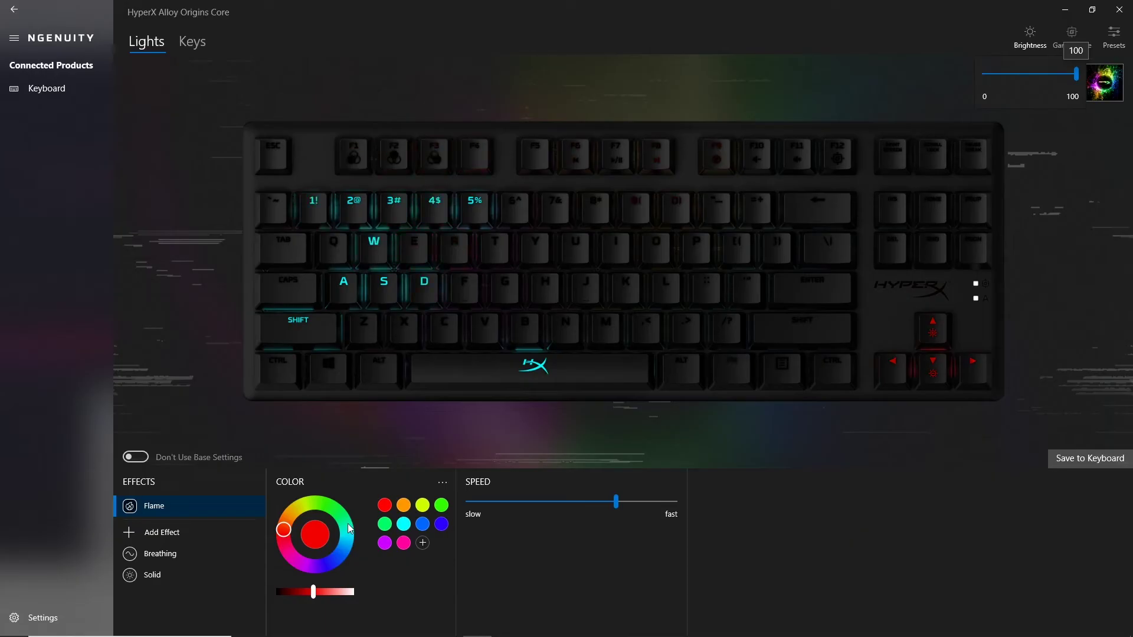
click(344, 549)
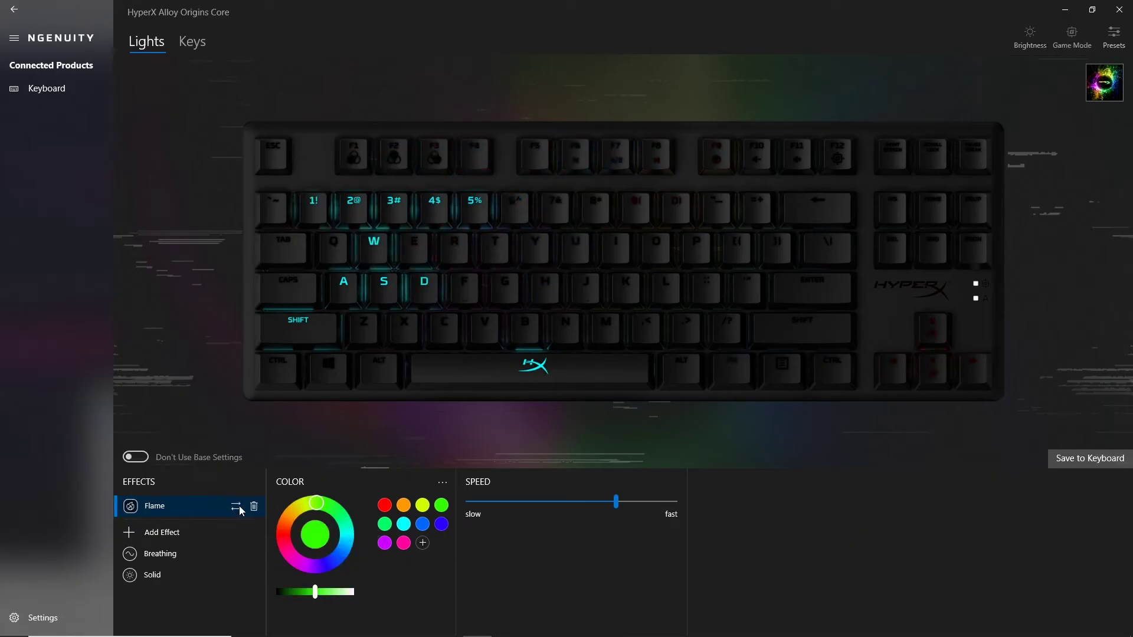
click(239, 506)
Step: Swap the Flame effect for Explosion and save the lighting to the first keyboard profile
click(184, 478)
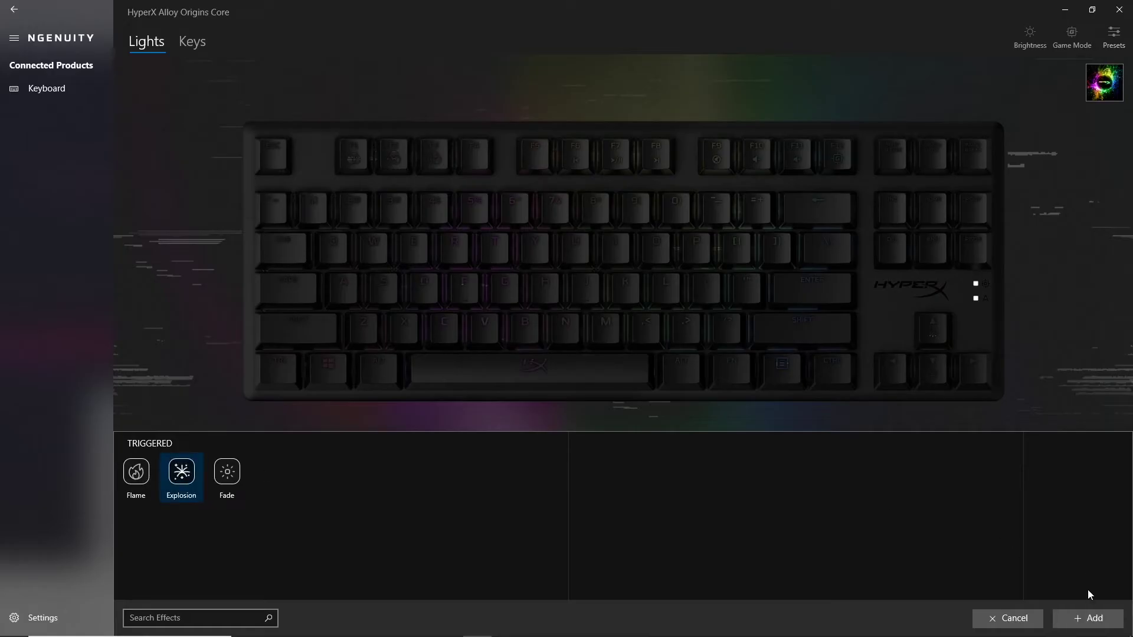
click(1089, 618)
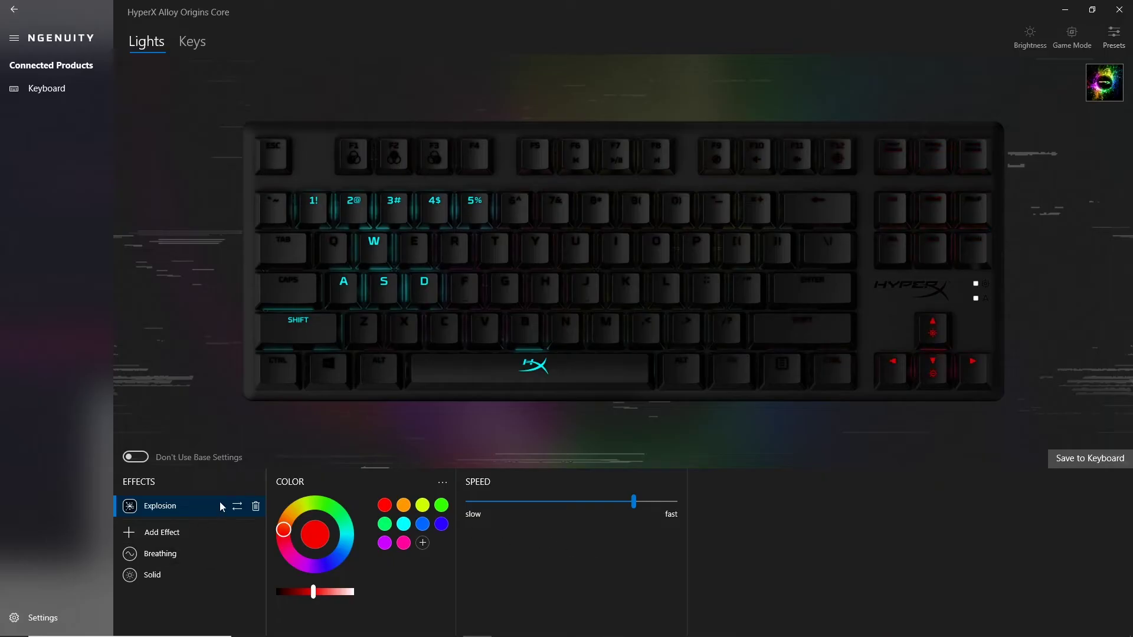
click(1085, 460)
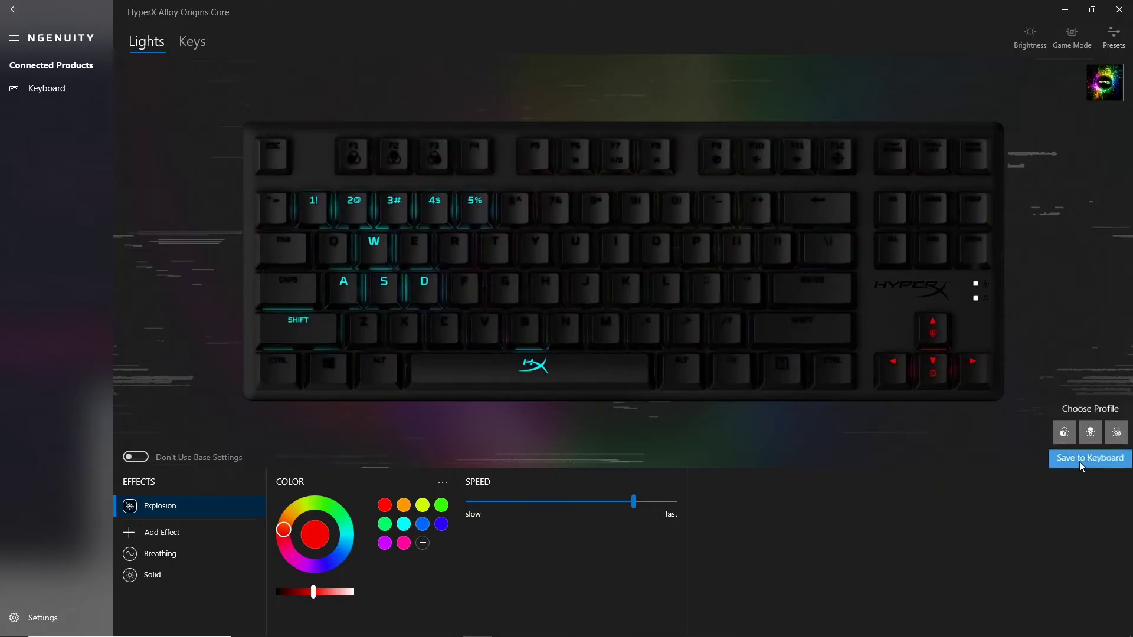
click(1064, 430)
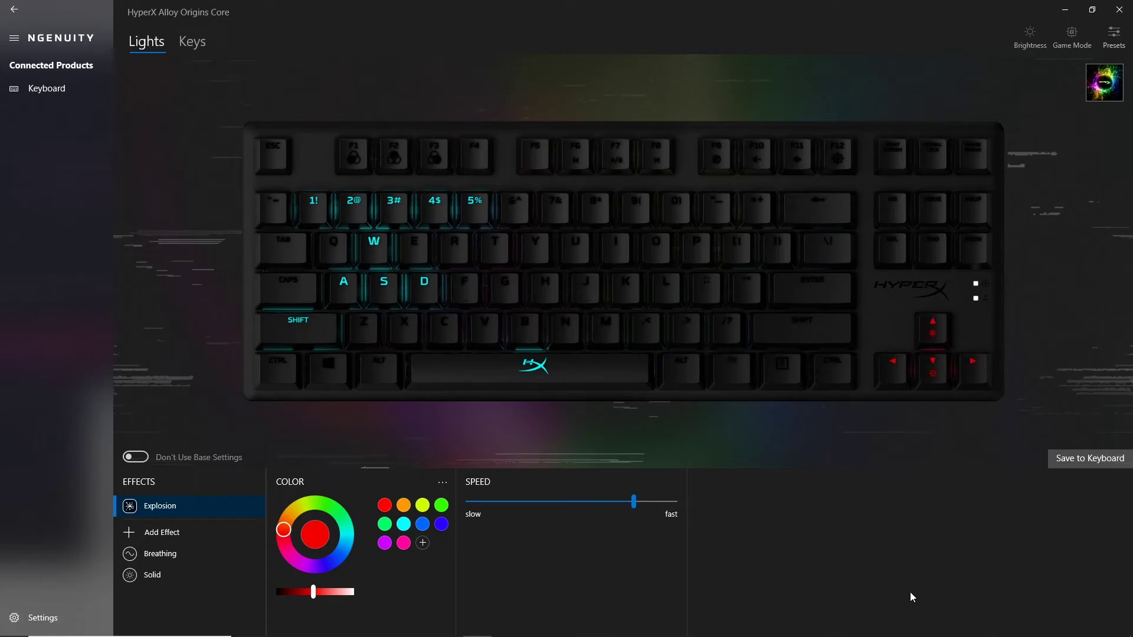
Step: Add a Wave effect with maximum speed and a 45° angle
click(183, 536)
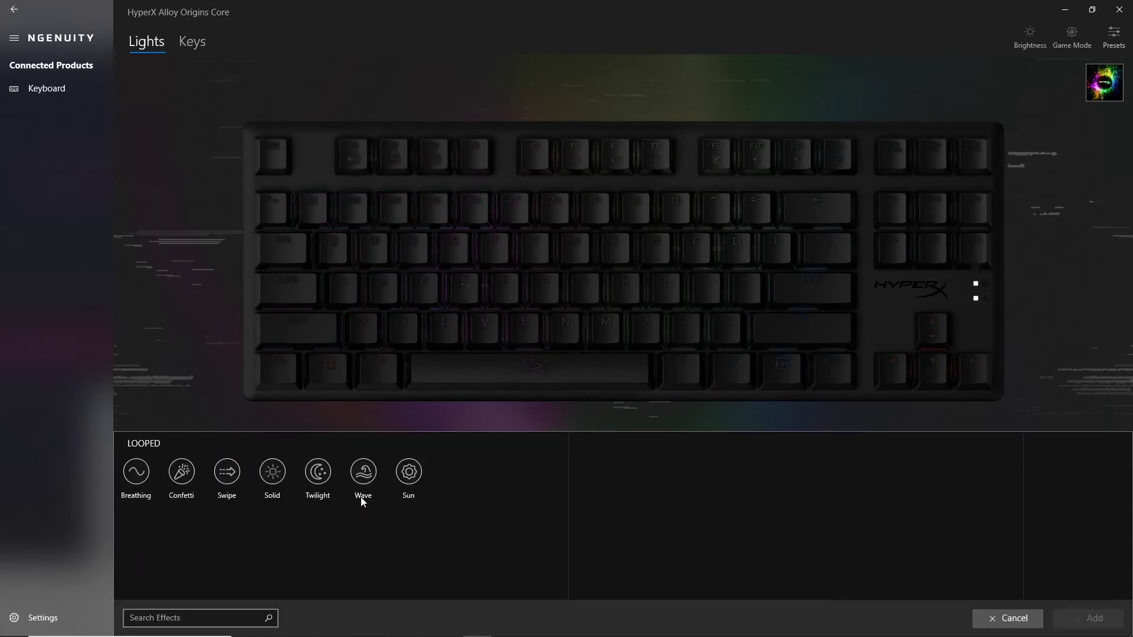
click(366, 475)
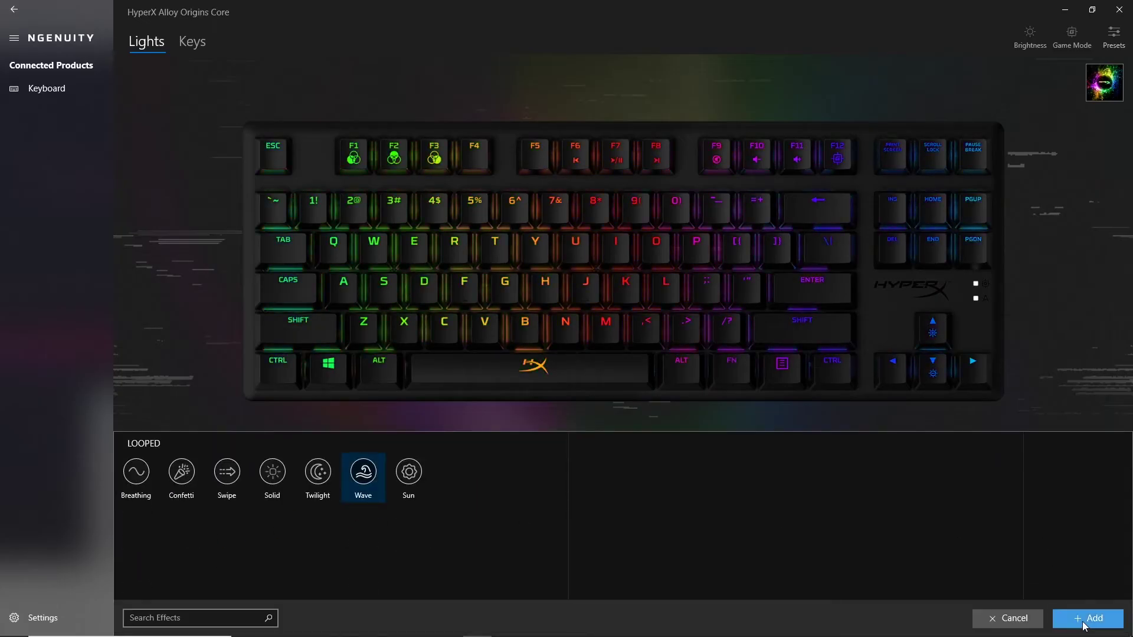
click(1086, 619)
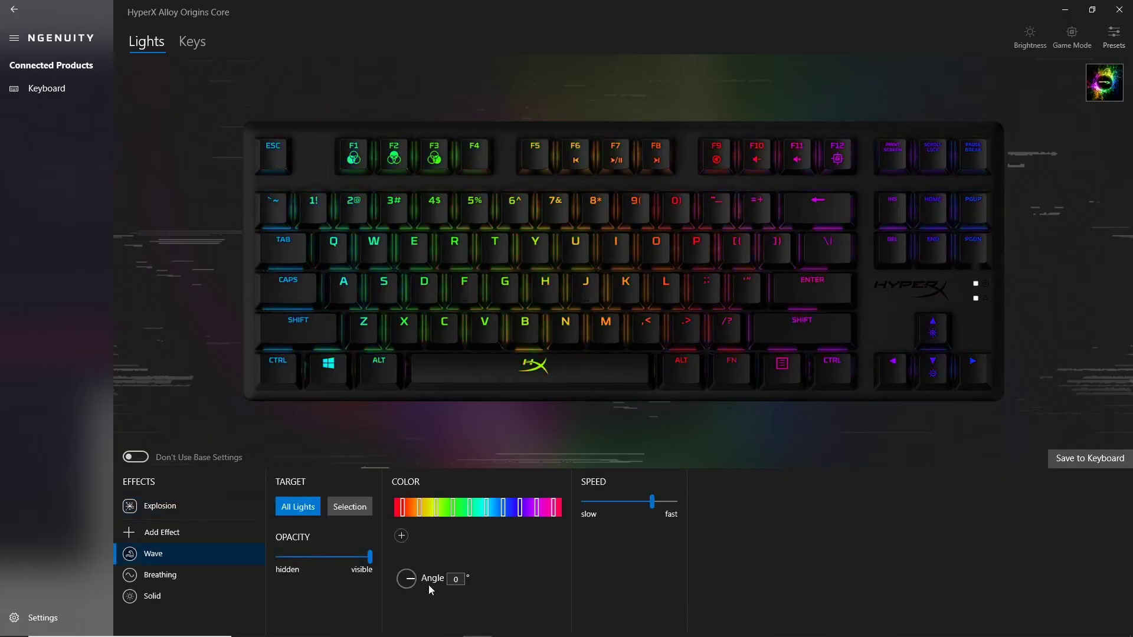
drag(414, 579, 414, 587)
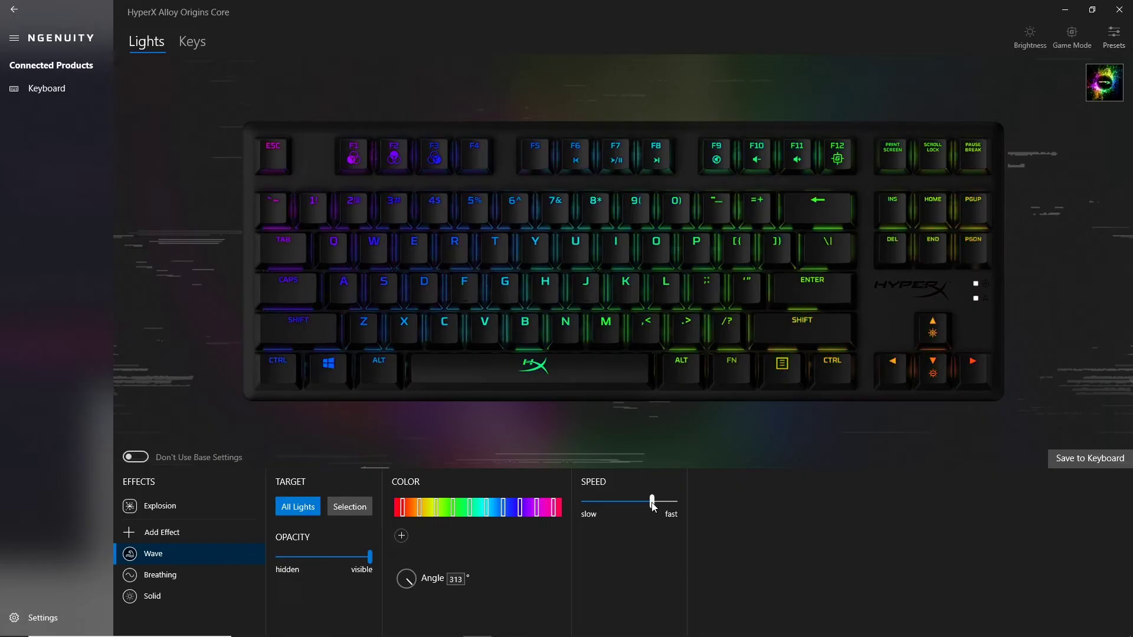
drag(653, 507, 674, 505)
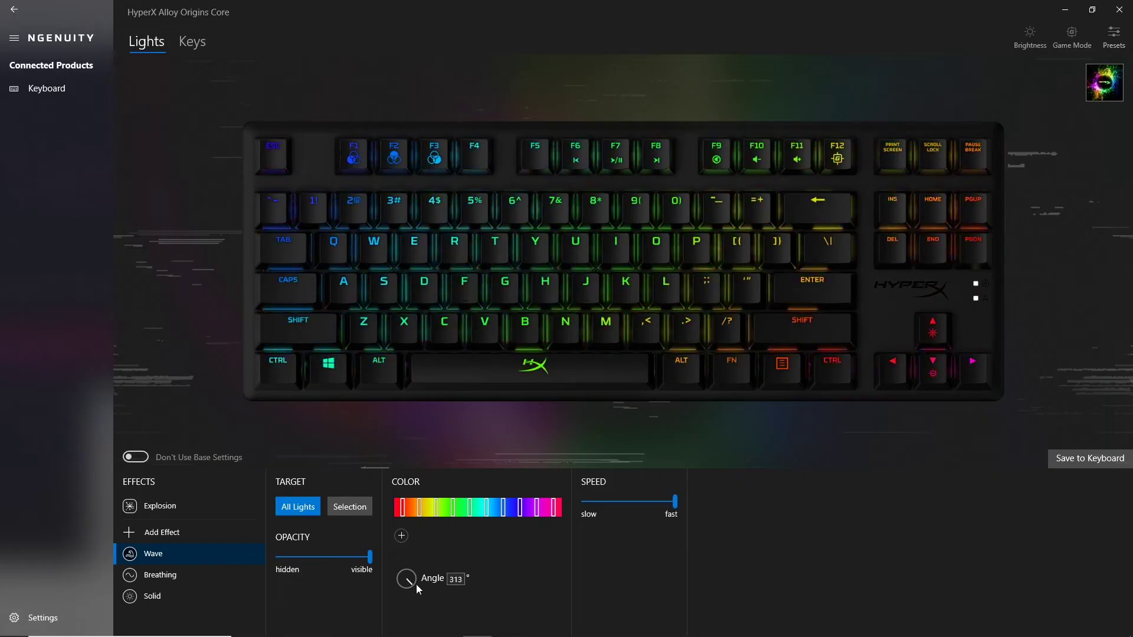
drag(416, 584, 440, 546)
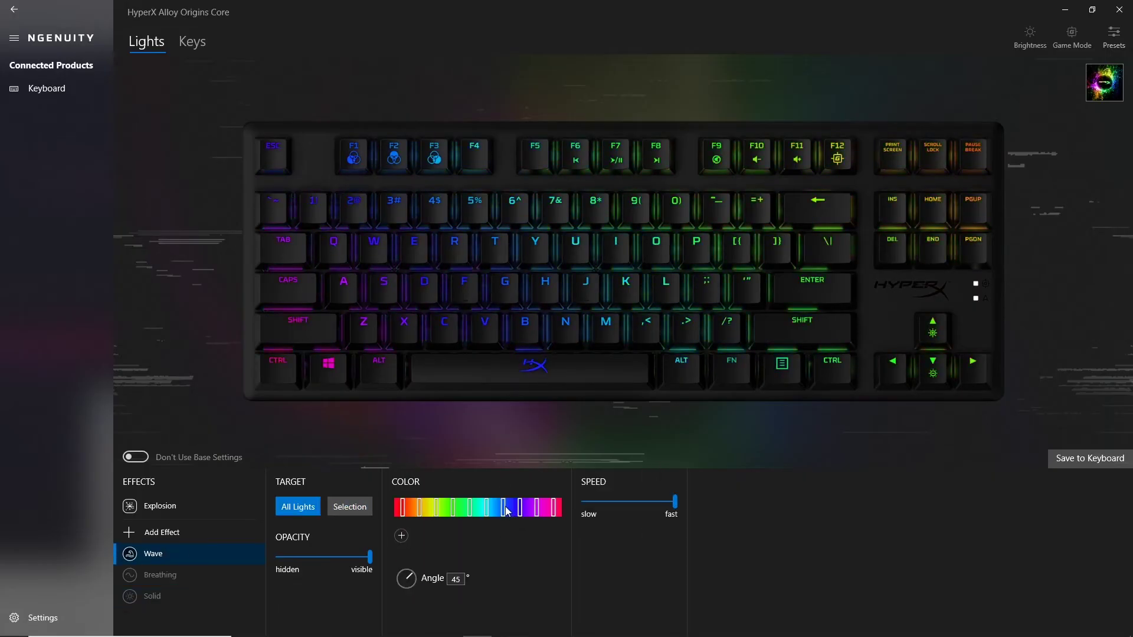
Step: Delete four colour stops from the Wave's rainbow gradient
right_click(504, 508)
click(525, 516)
click(420, 506)
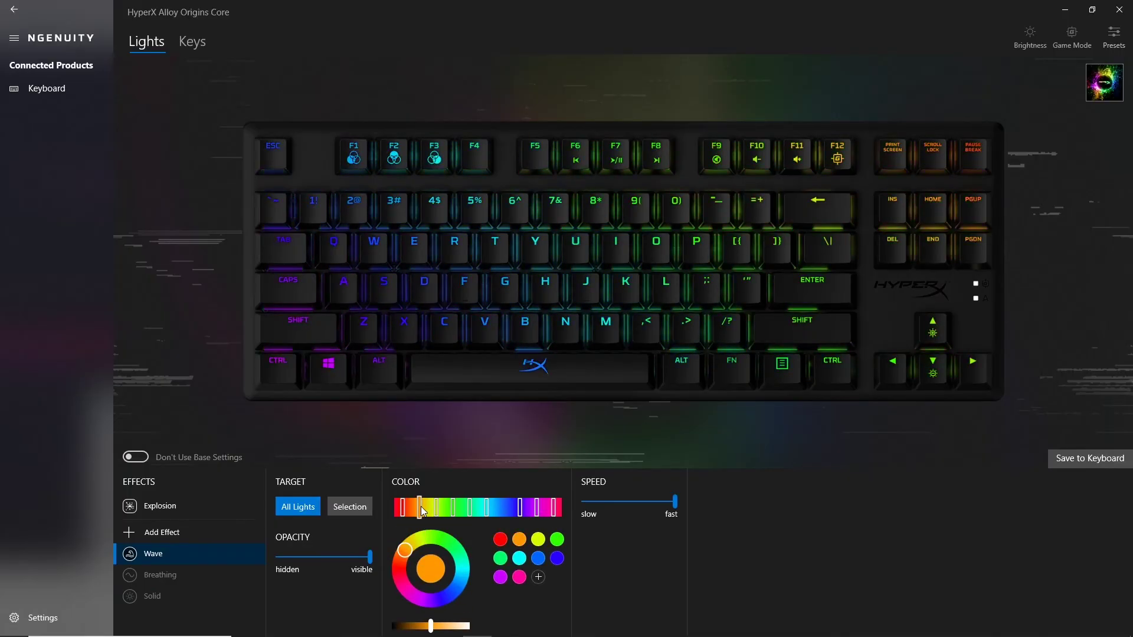
right_click(420, 507)
click(457, 515)
right_click(435, 511)
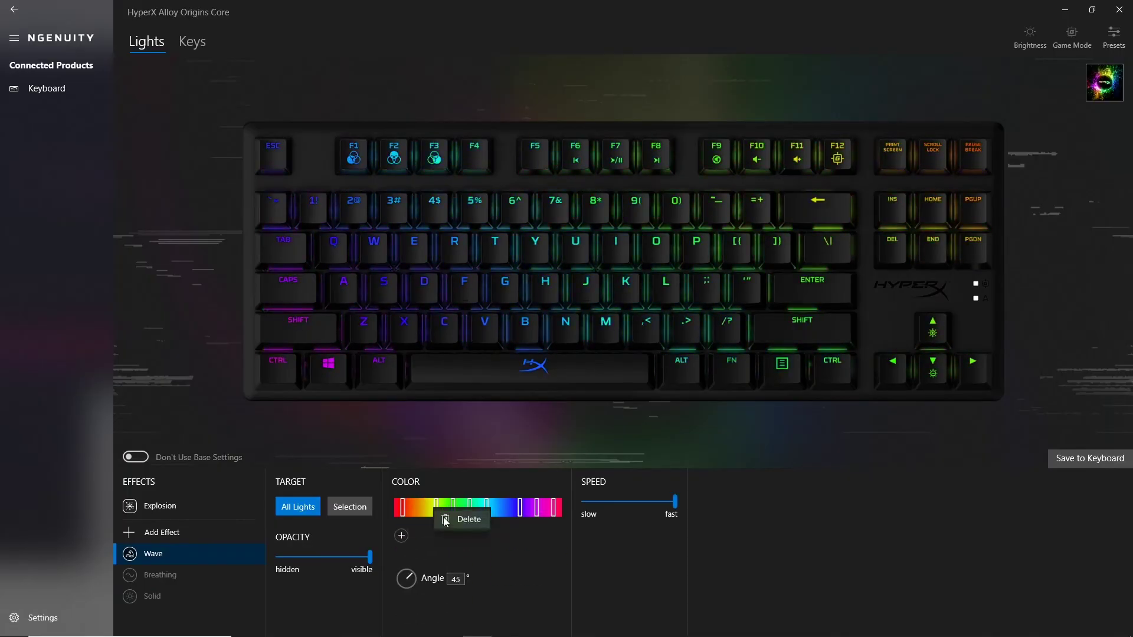
click(455, 519)
right_click(471, 510)
click(456, 522)
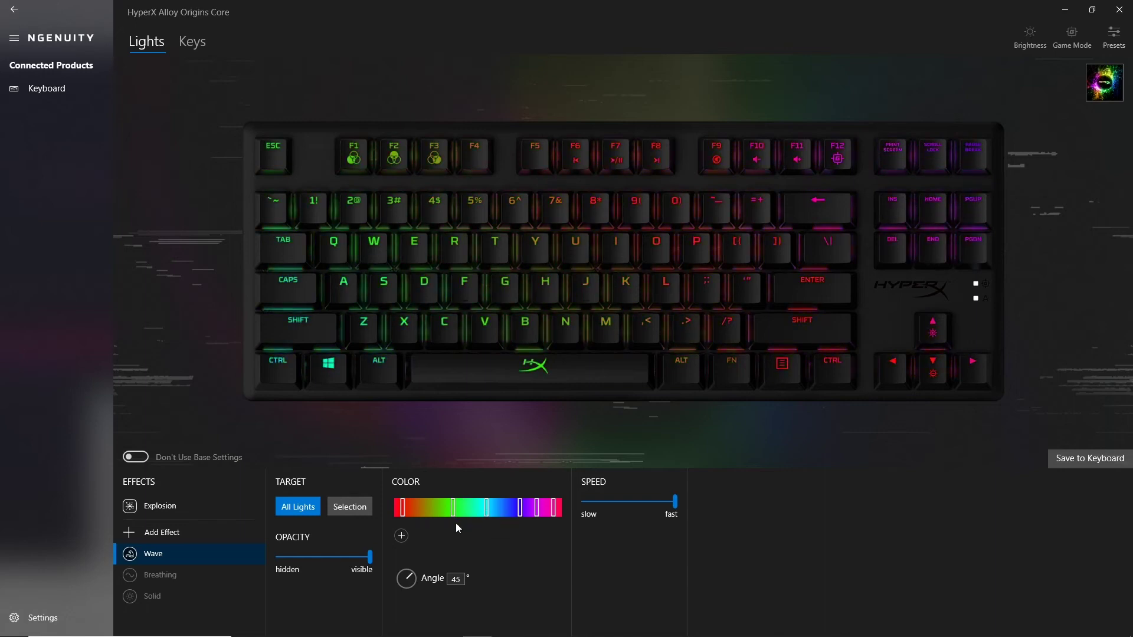
Step: Shift the remaining green and blue gradient stops leftward
mouse_move(453, 509)
mouse_down()
mouse_move(431, 509)
mouse_move(467, 511)
mouse_move(453, 511)
mouse_up()
drag(526, 511, 484, 512)
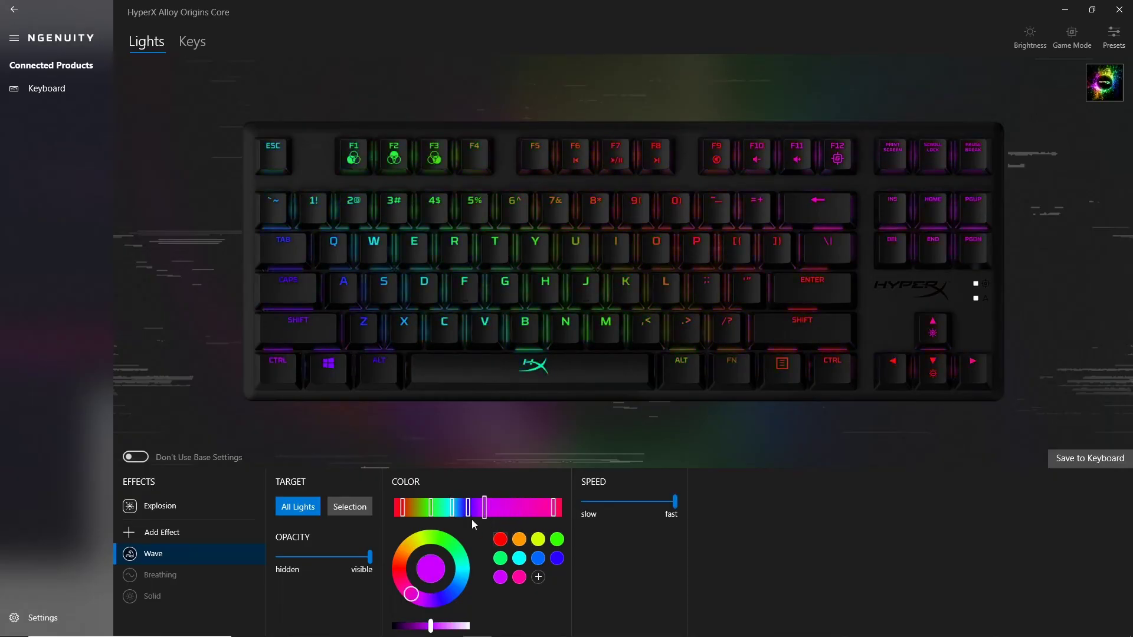
mouse_move(430, 511)
mouse_down()
mouse_move(418, 511)
mouse_move(450, 510)
mouse_move(439, 511)
mouse_up()
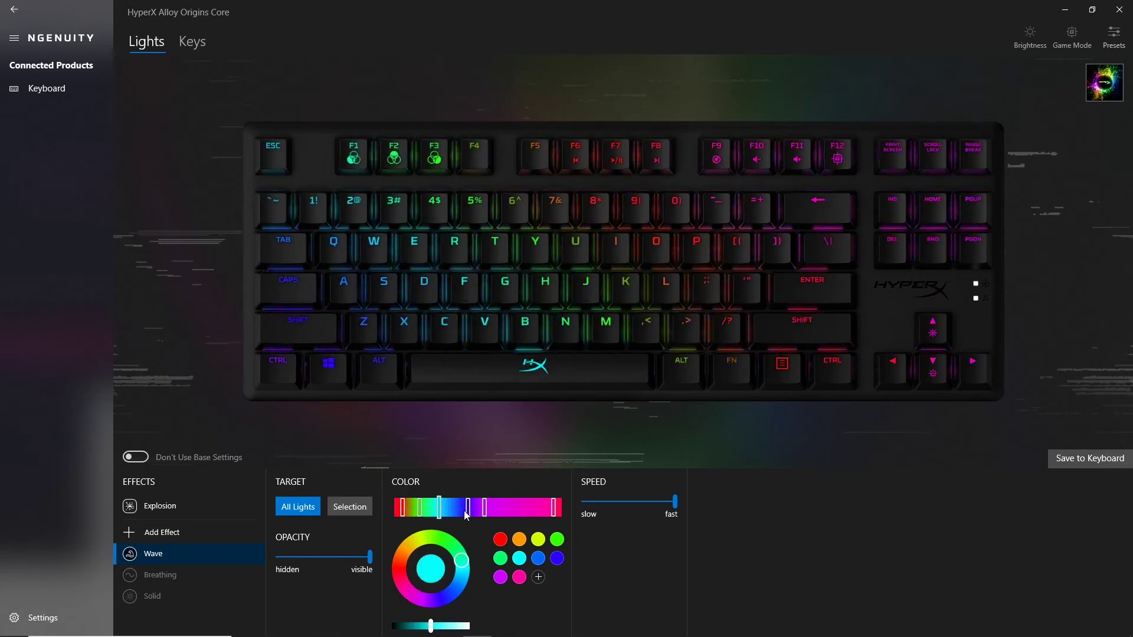
mouse_move(470, 510)
mouse_down()
mouse_move(456, 510)
mouse_move(478, 511)
mouse_up()
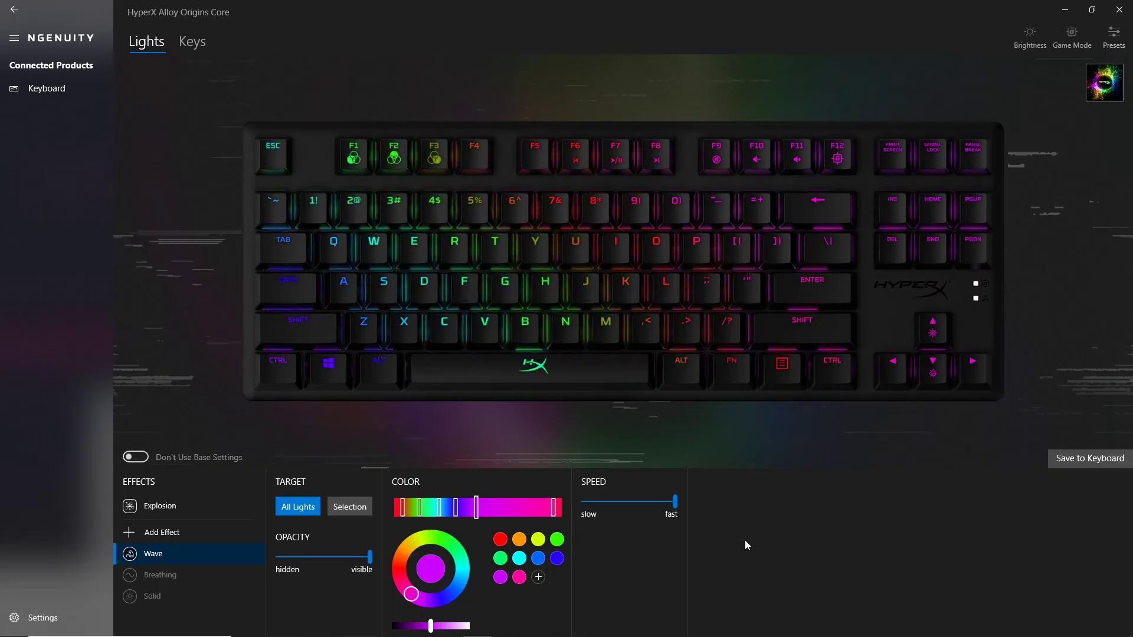
Step: Add new gradient stops coloured green, orange and pink toward the Wave gradient's end
click(511, 508)
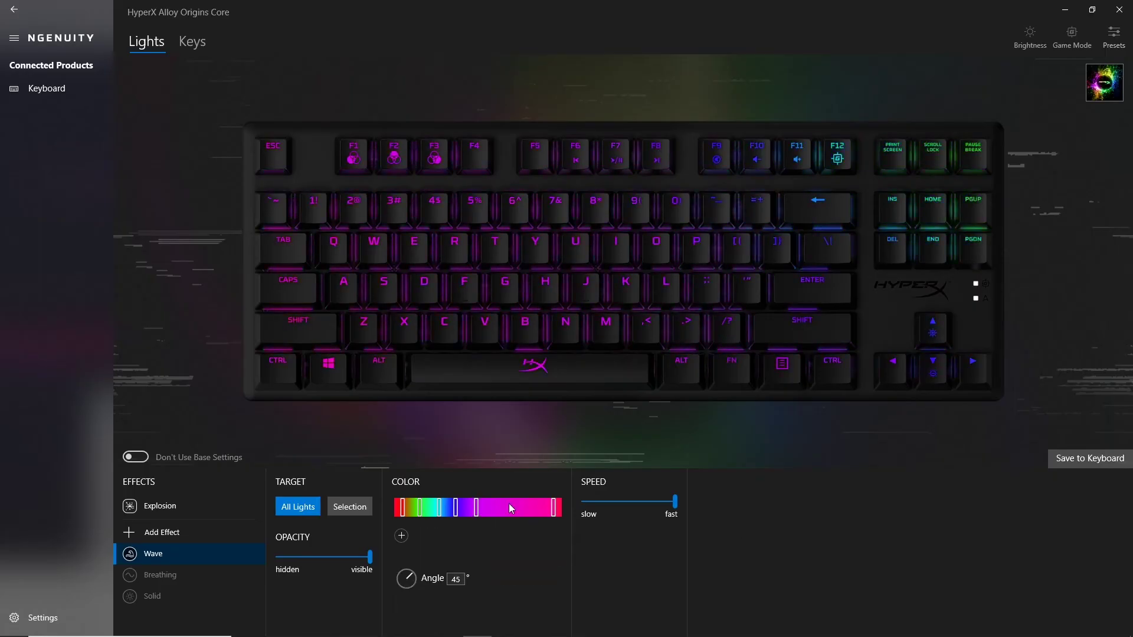
click(402, 537)
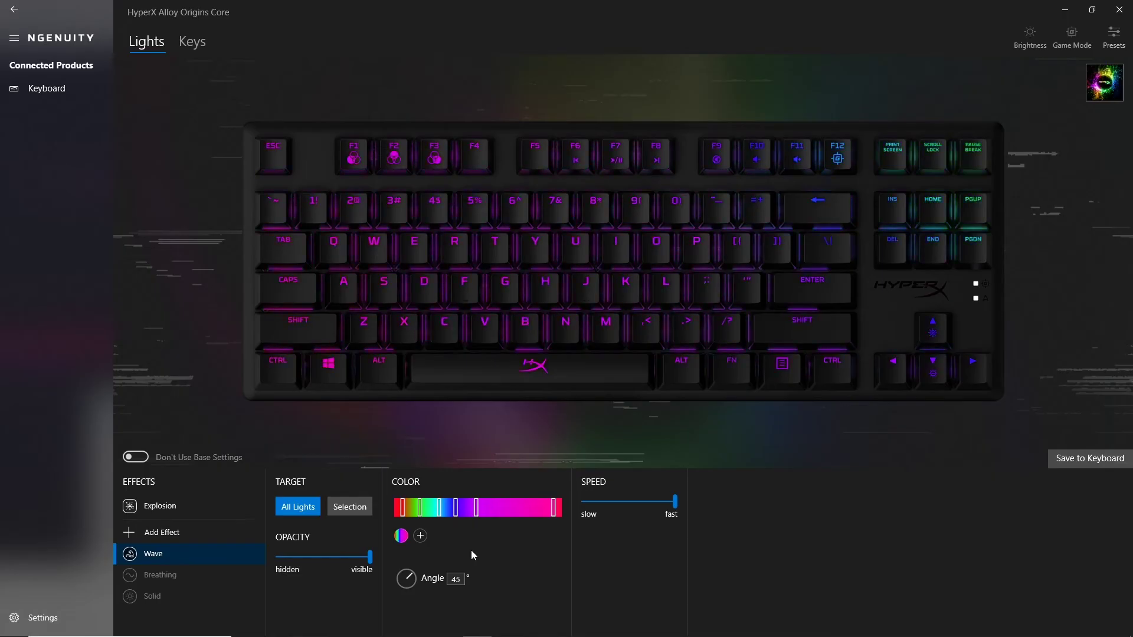
click(495, 509)
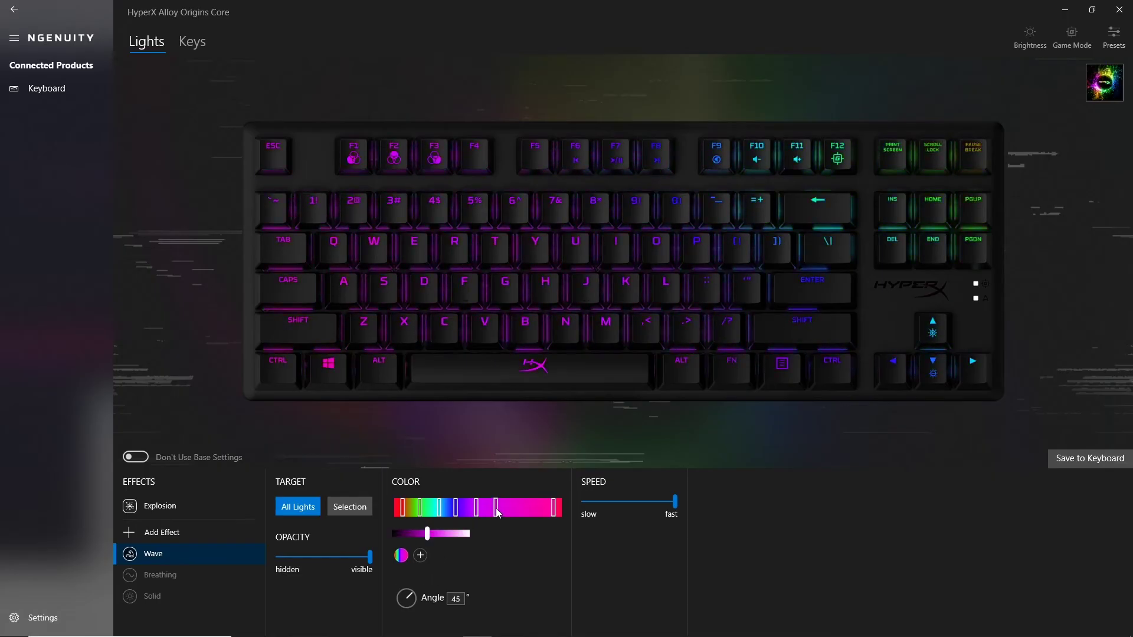
click(538, 539)
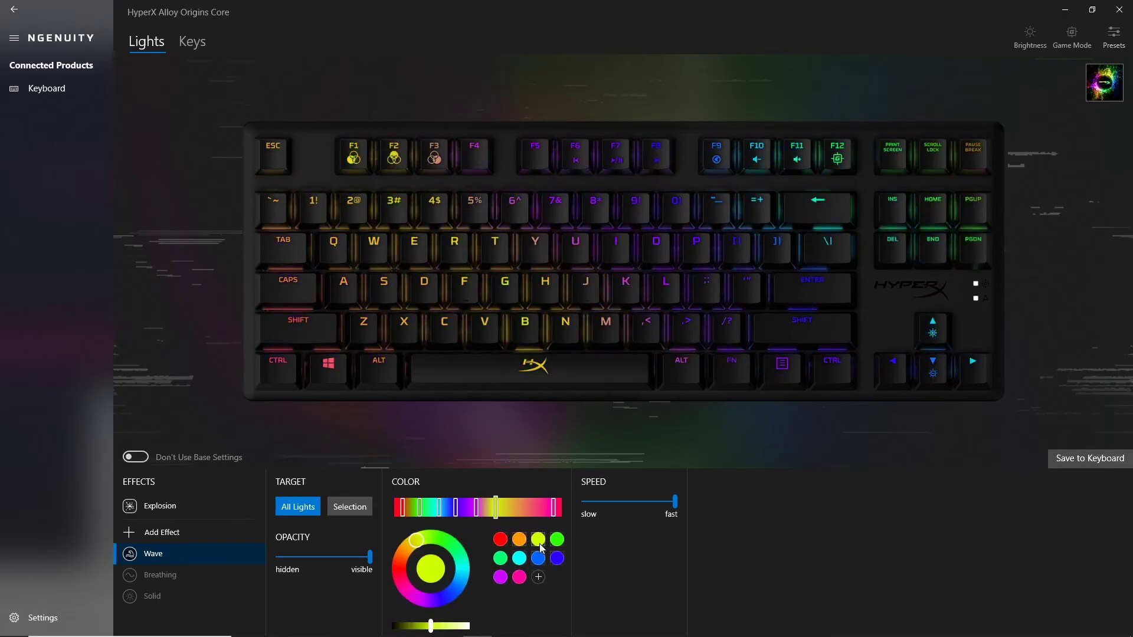
click(558, 559)
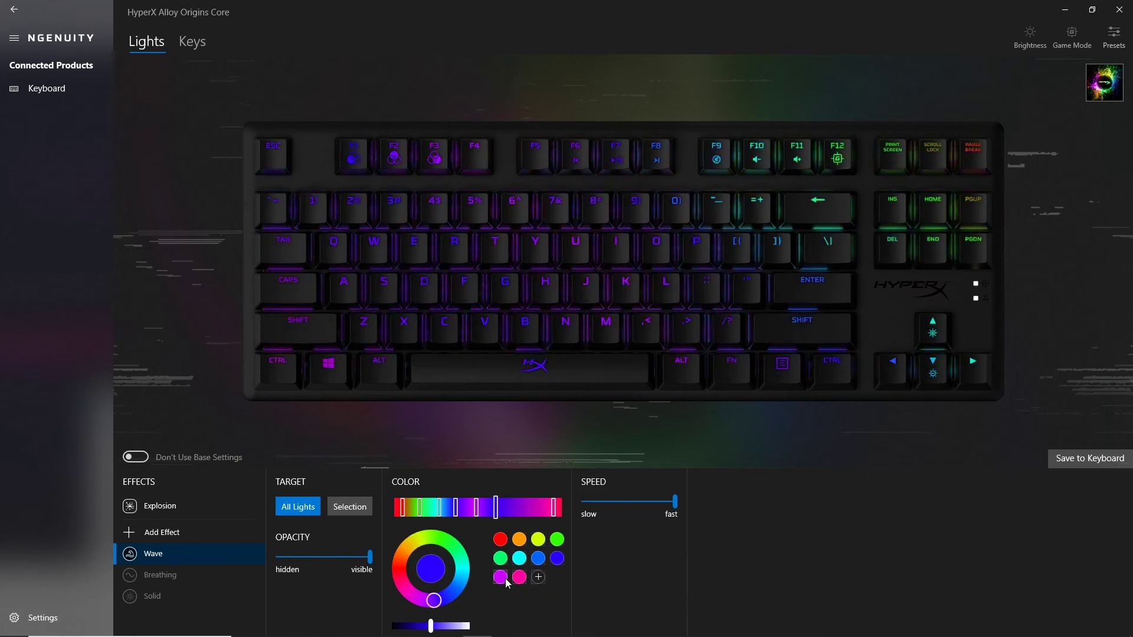
click(500, 558)
drag(498, 509, 533, 512)
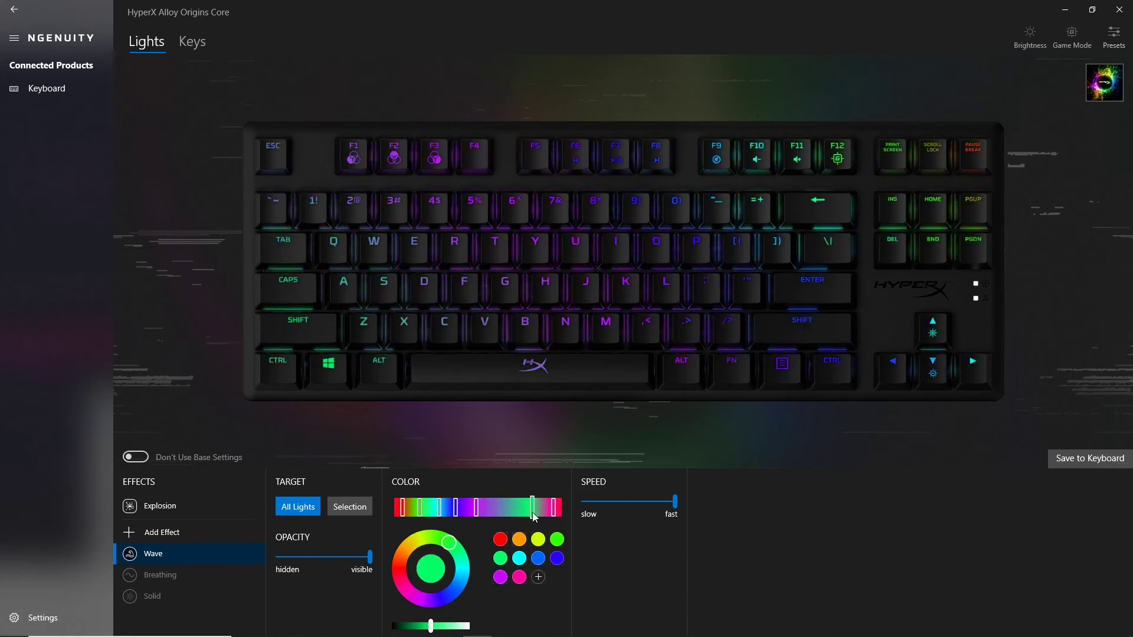
click(519, 540)
click(501, 508)
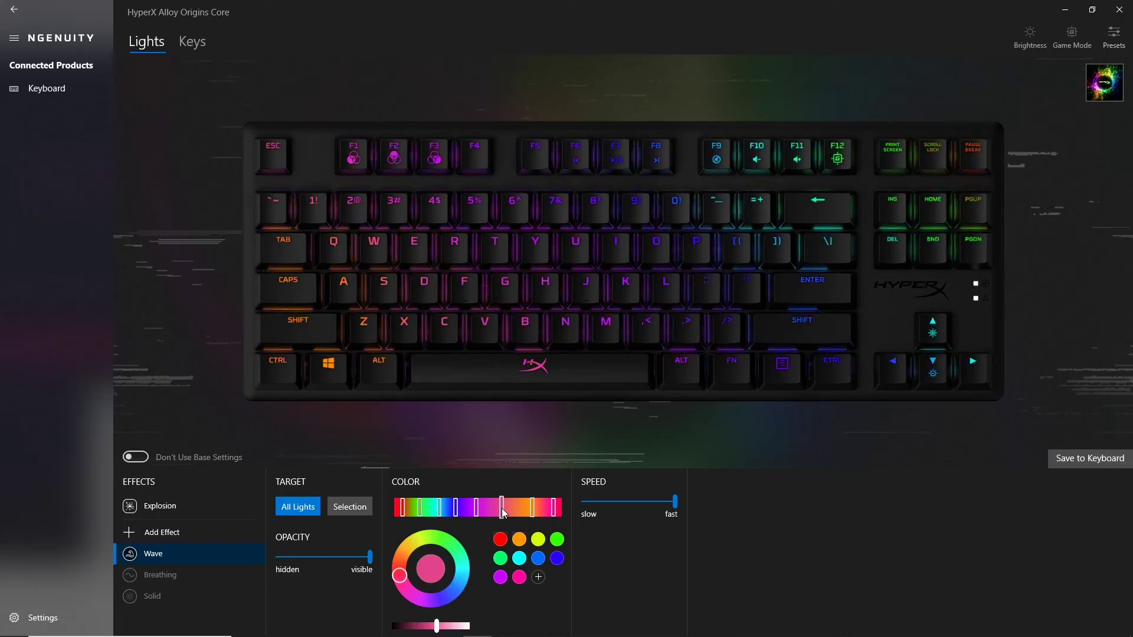
click(487, 507)
click(519, 507)
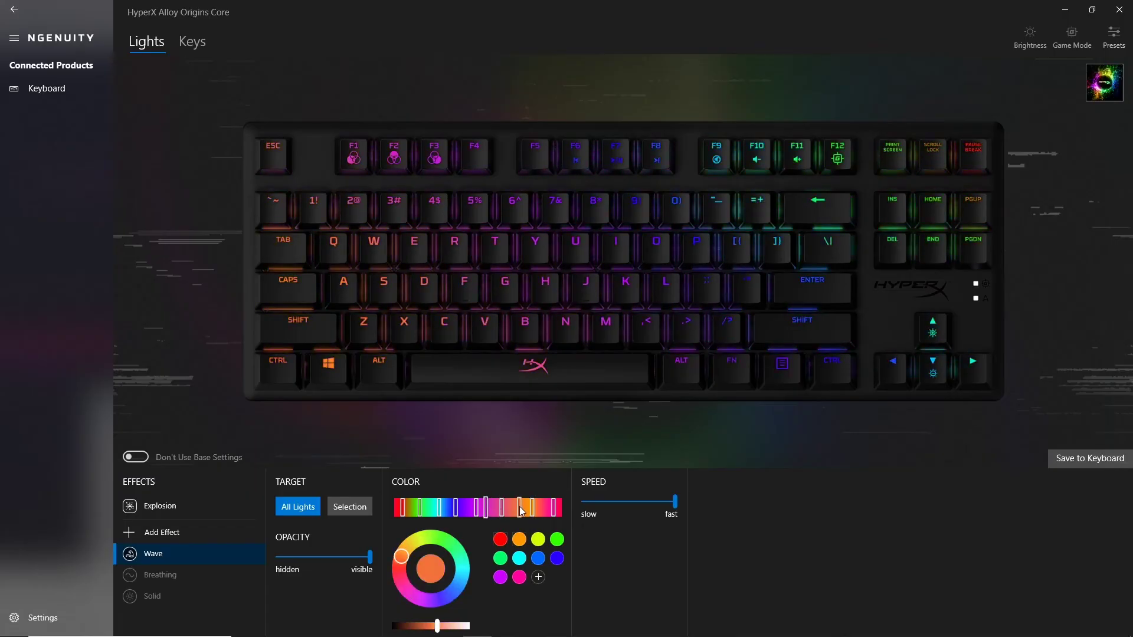
Step: Remove the red and green stops, then save the cyan-to-orange gradient as a preset and apply it
right_click(403, 509)
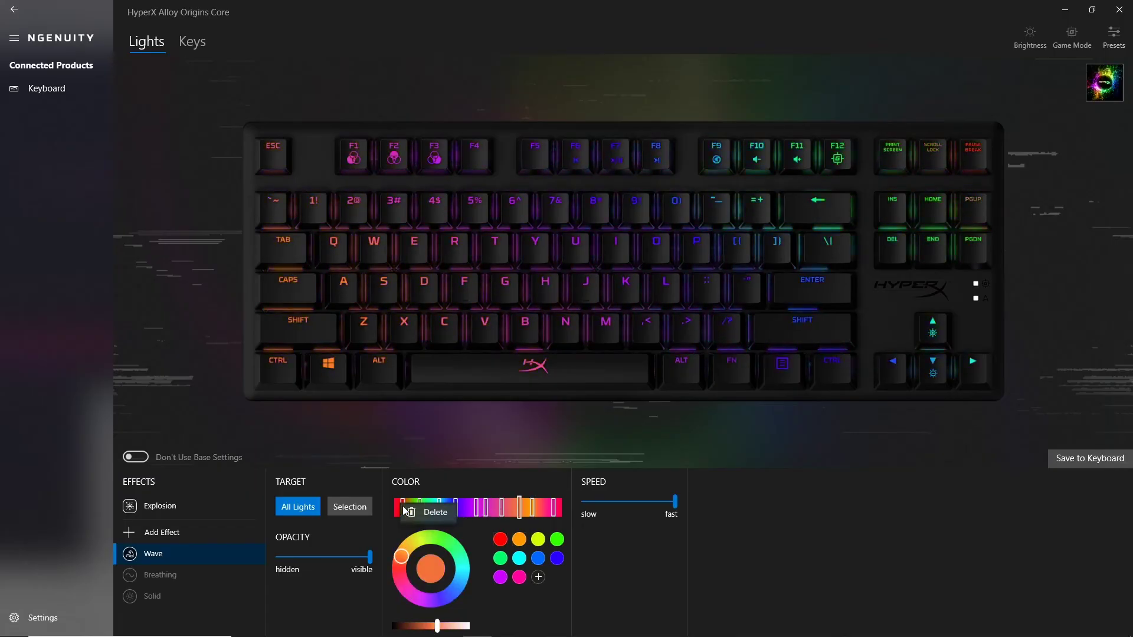
click(409, 512)
right_click(419, 509)
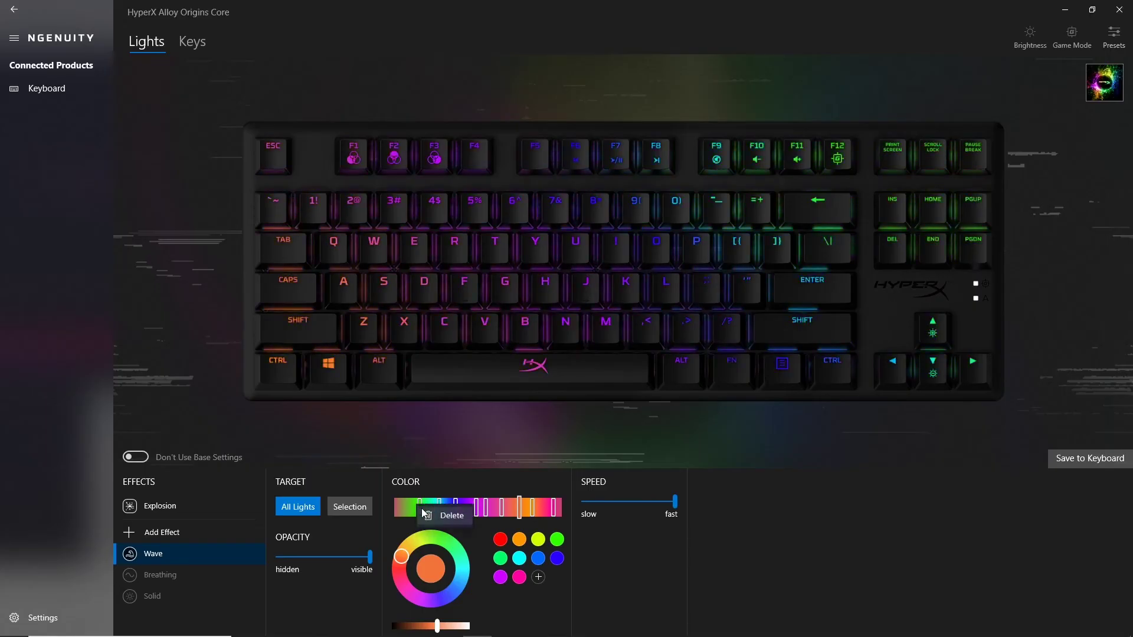
click(431, 515)
click(392, 509)
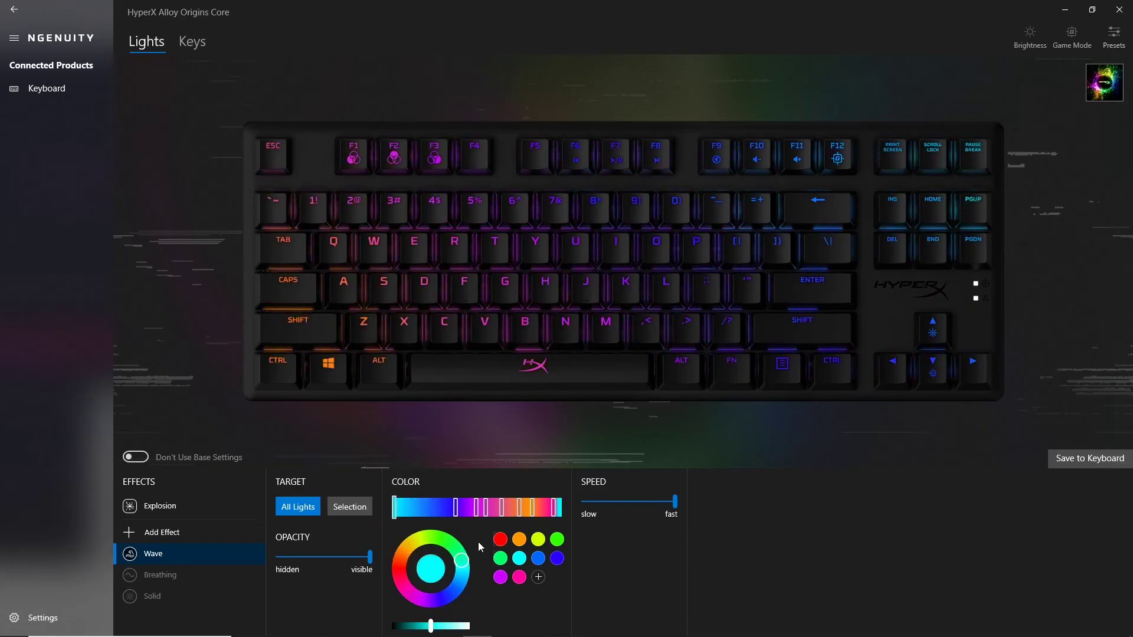
click(519, 481)
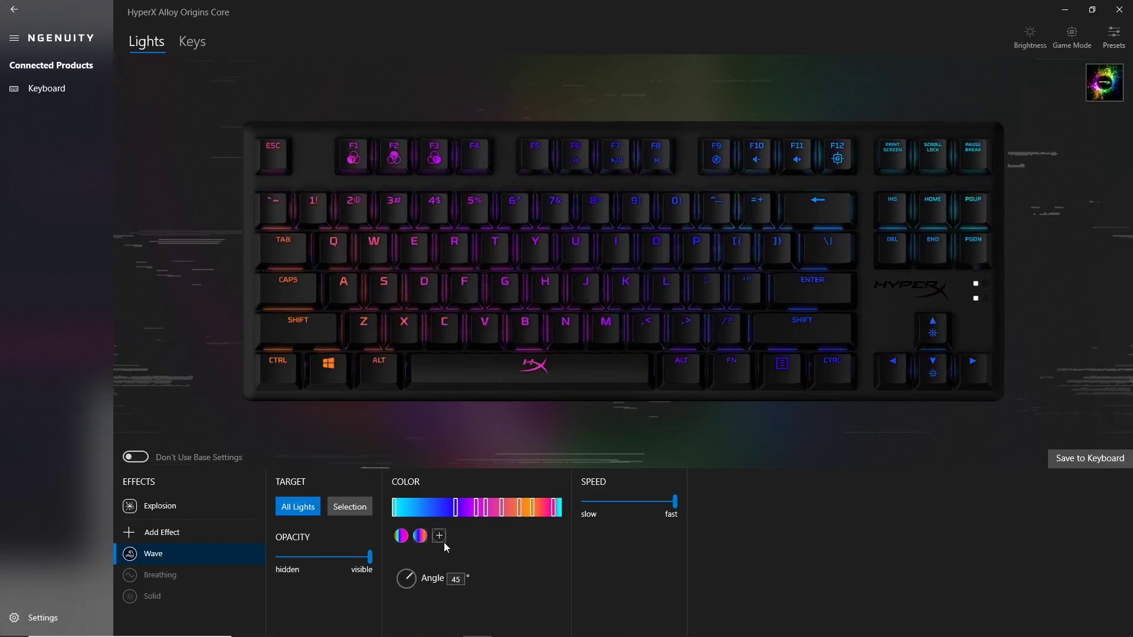
click(441, 540)
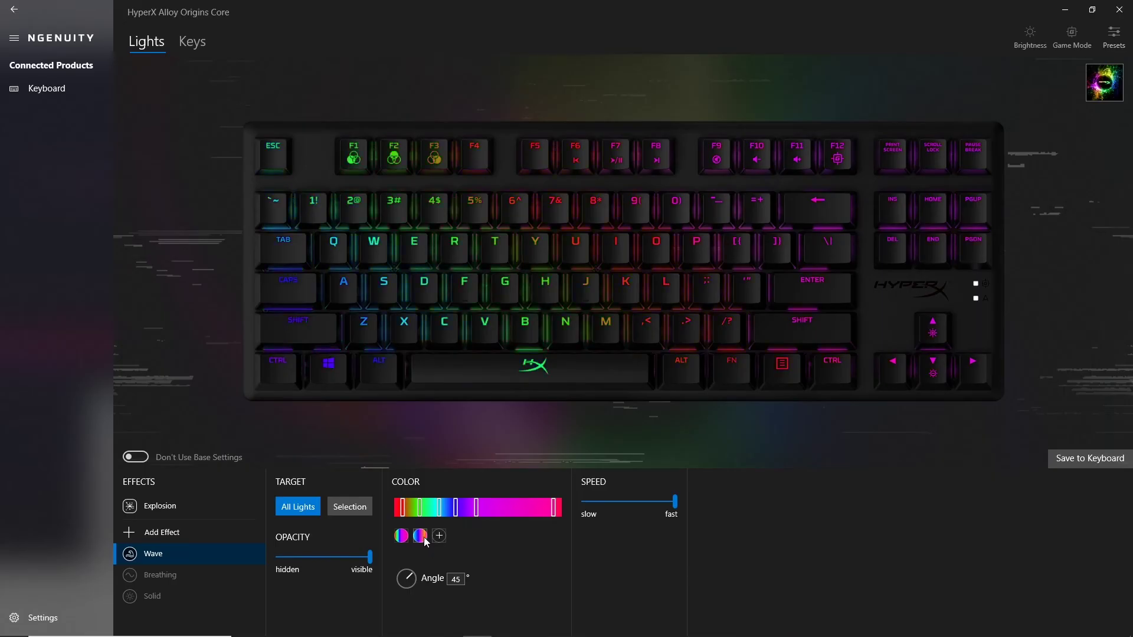
click(424, 537)
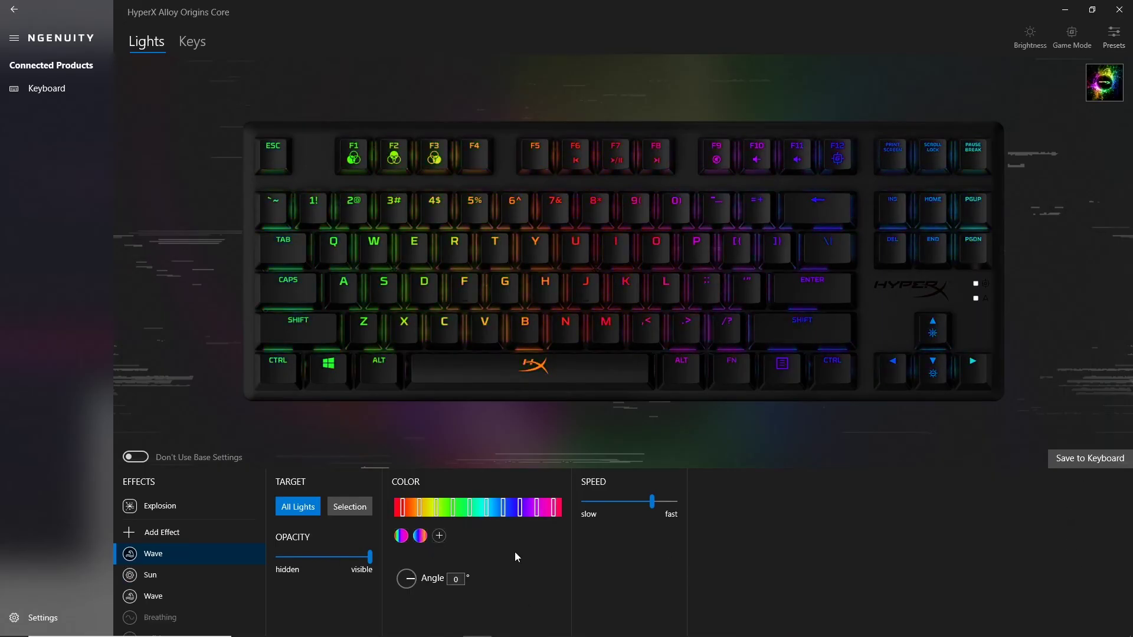
Step: Add a Swipe effect with blue as its first colour, moving downward at speed 85
click(179, 533)
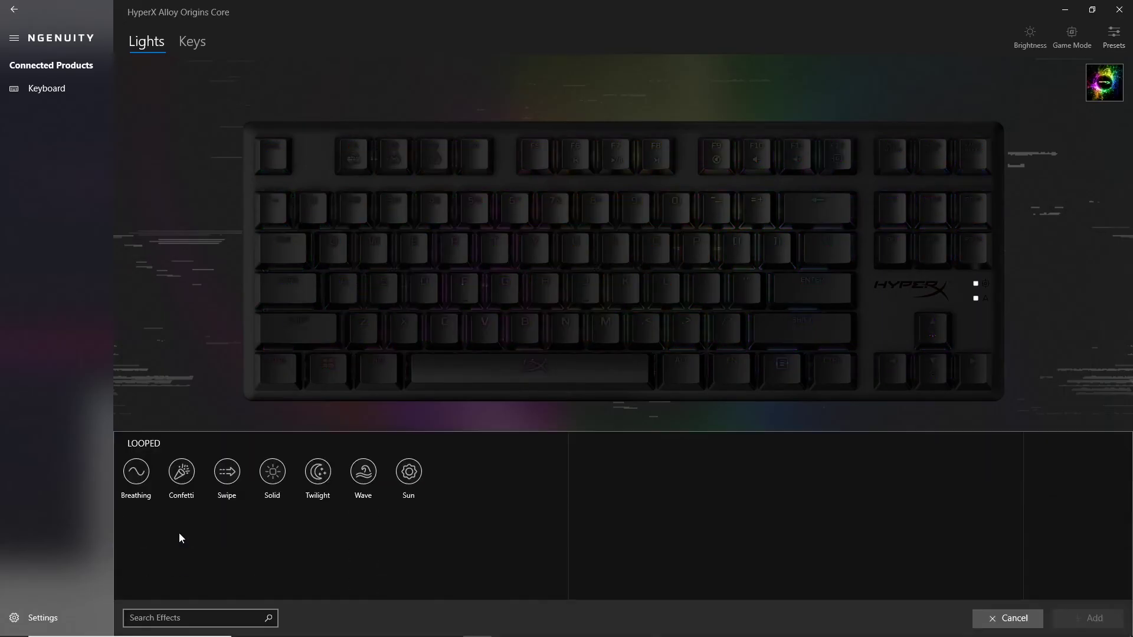
click(230, 476)
click(1091, 618)
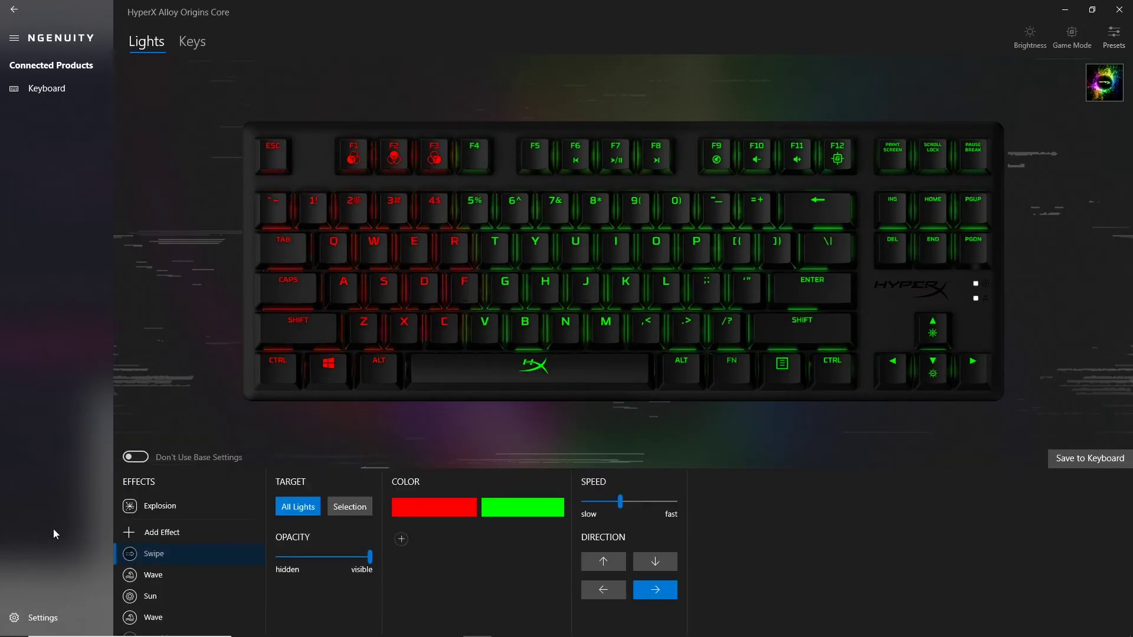
click(443, 509)
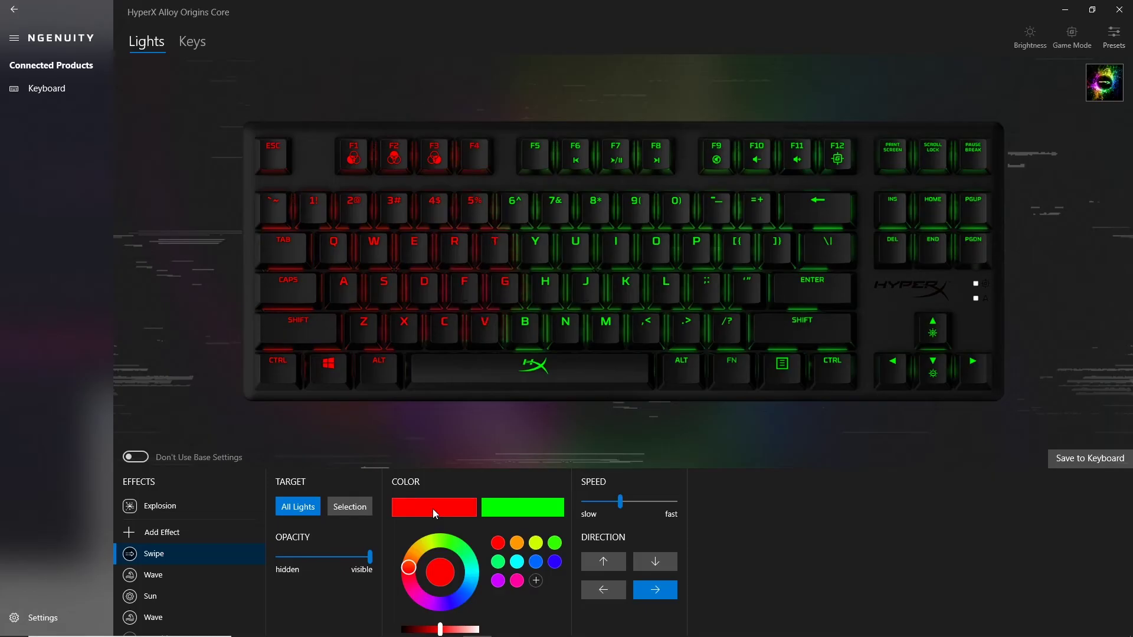
click(455, 543)
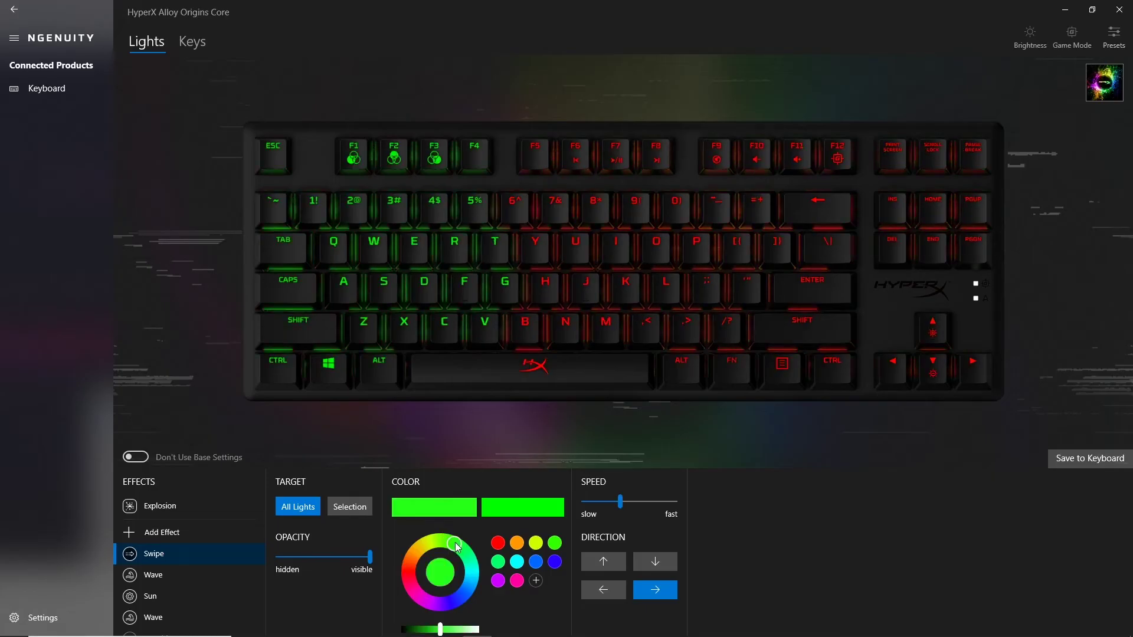
click(465, 601)
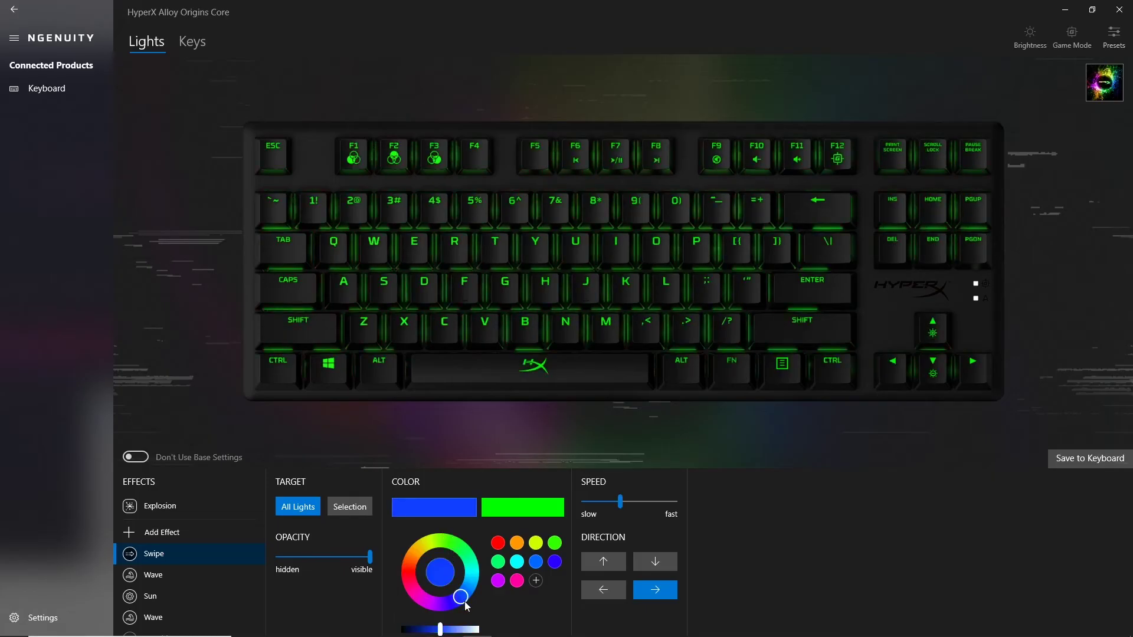
click(498, 477)
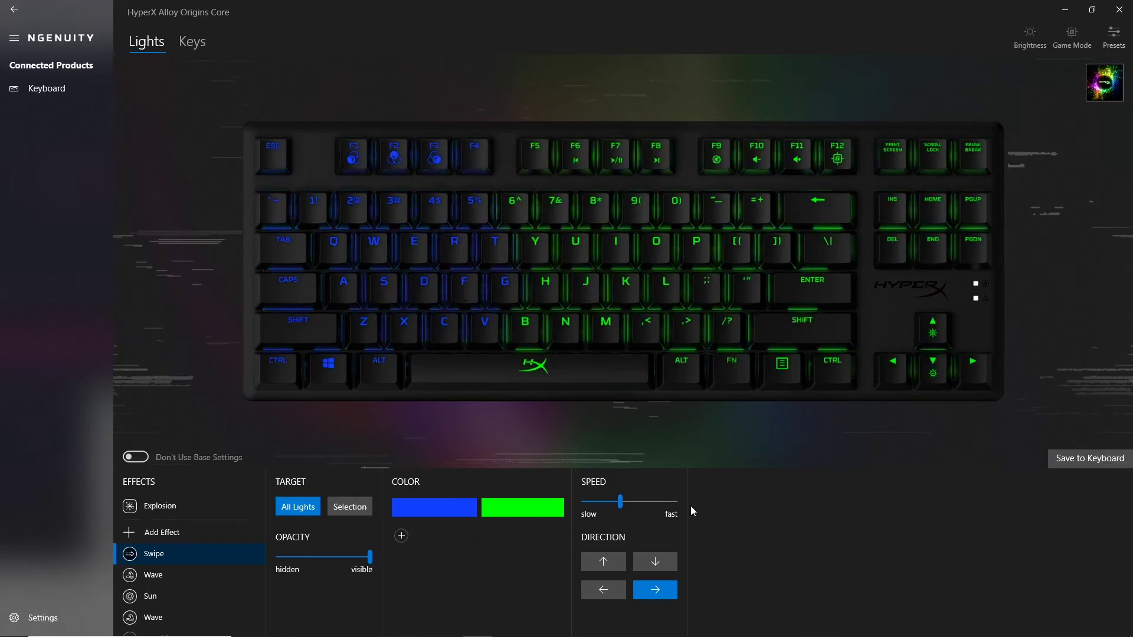
click(655, 563)
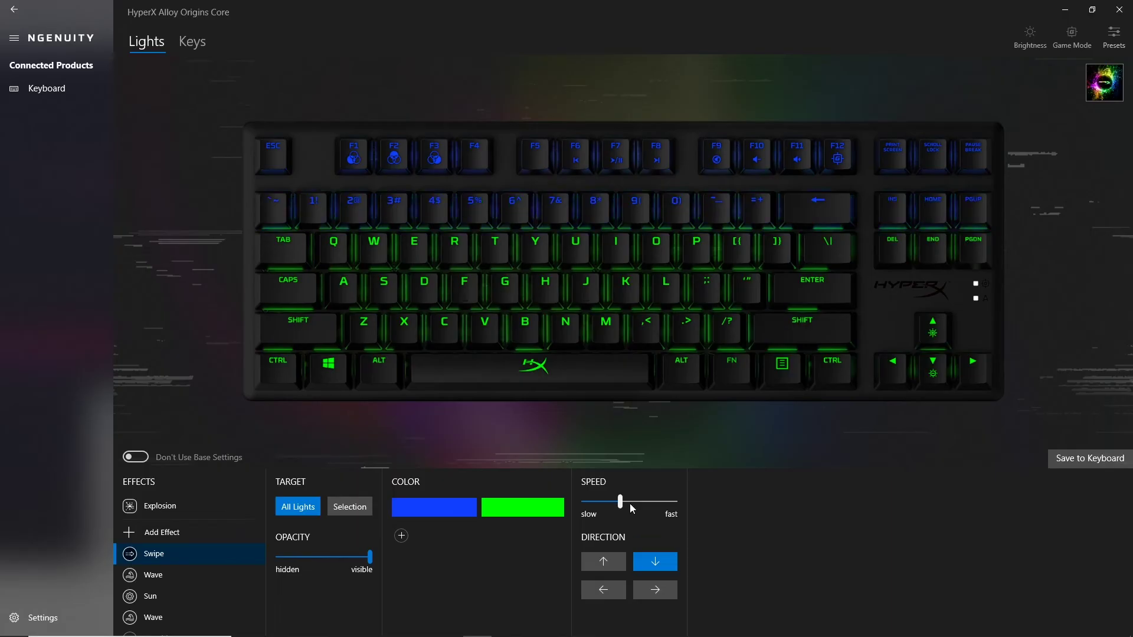
drag(620, 501, 664, 506)
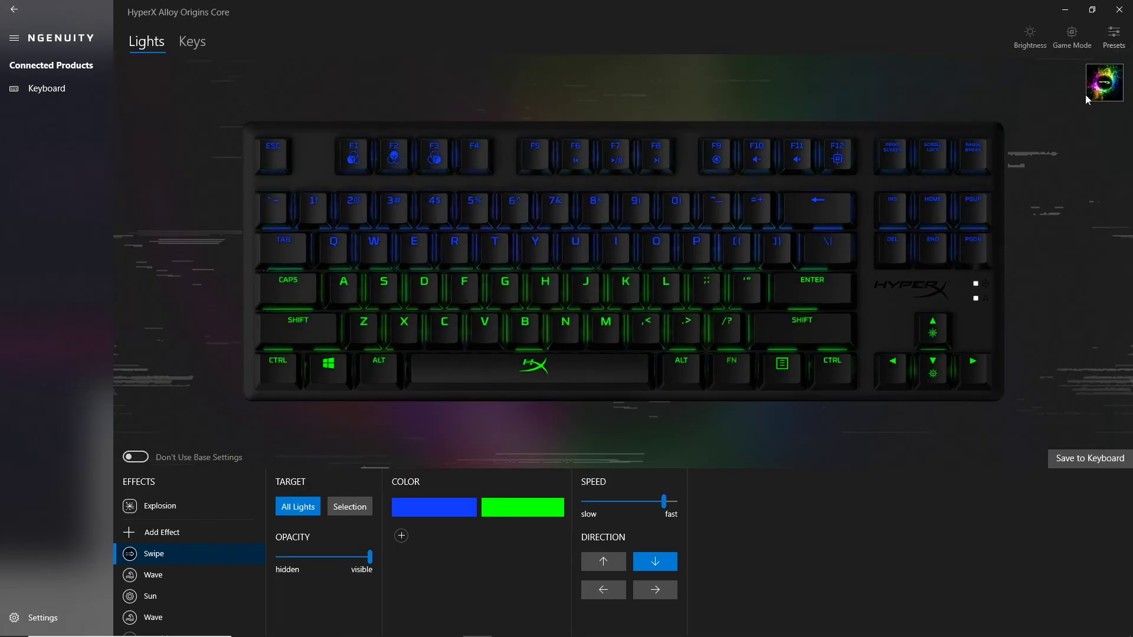
Step: Fully close NGENUITY with Remember my choice ticked
click(1118, 10)
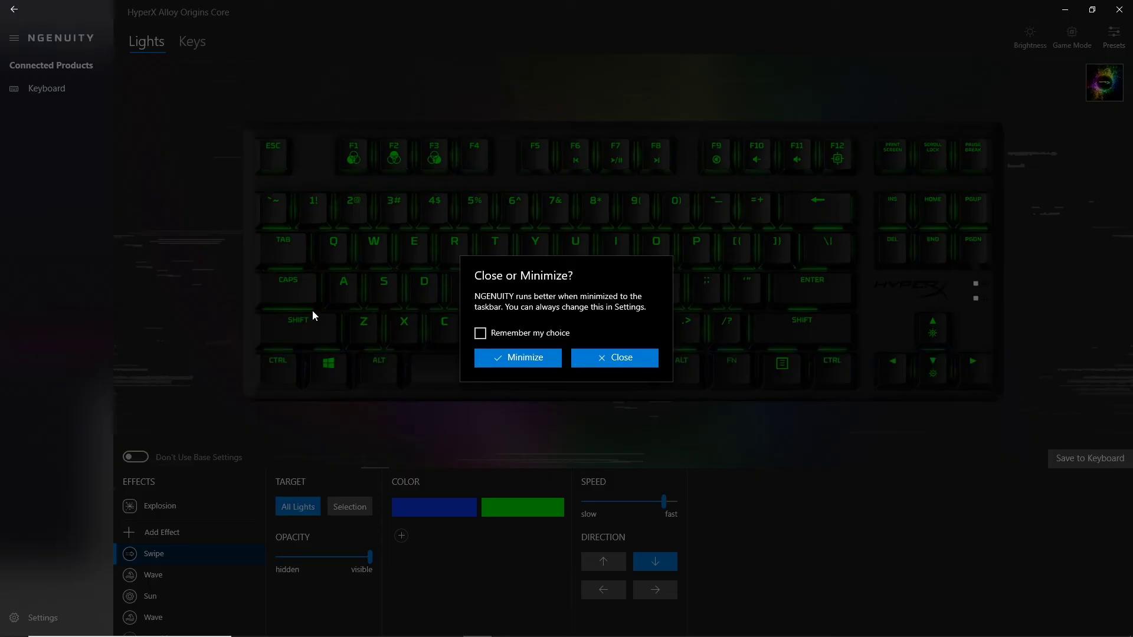
click(523, 335)
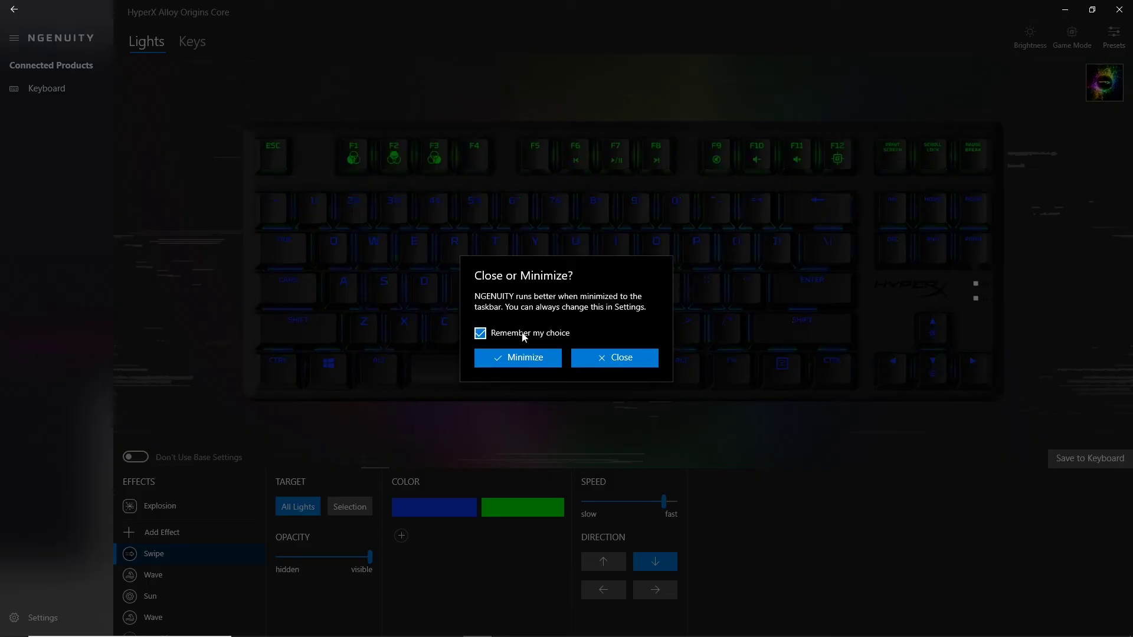
click(606, 359)
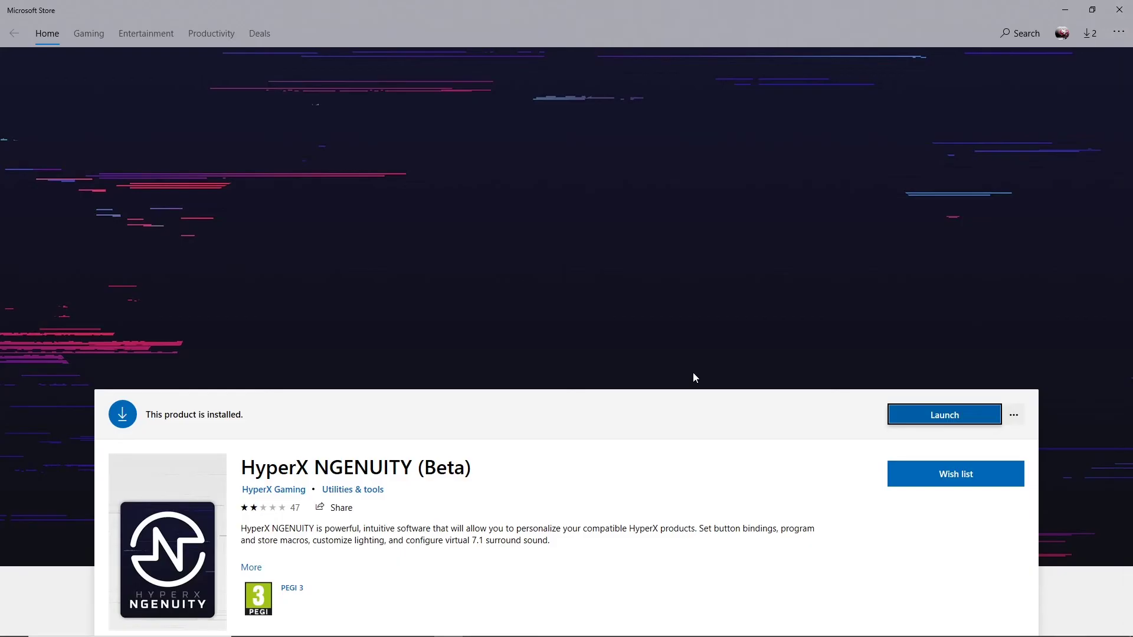
Step: Relaunch NGENUITY from the Store, maximise it, and open the keyboard's settings
click(931, 416)
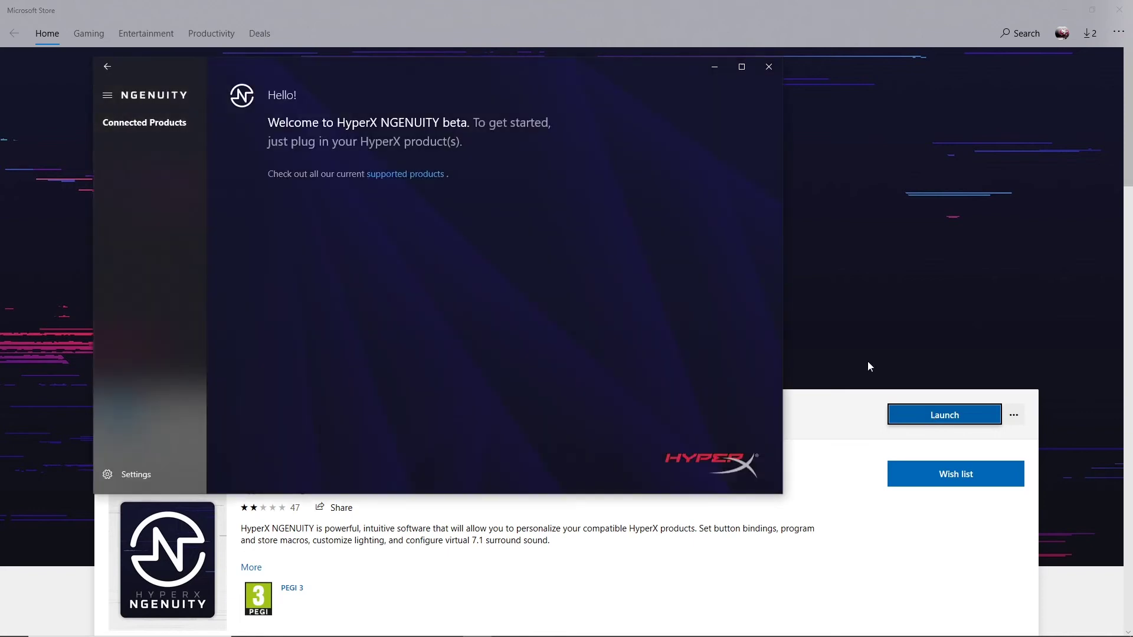
click(745, 69)
click(35, 87)
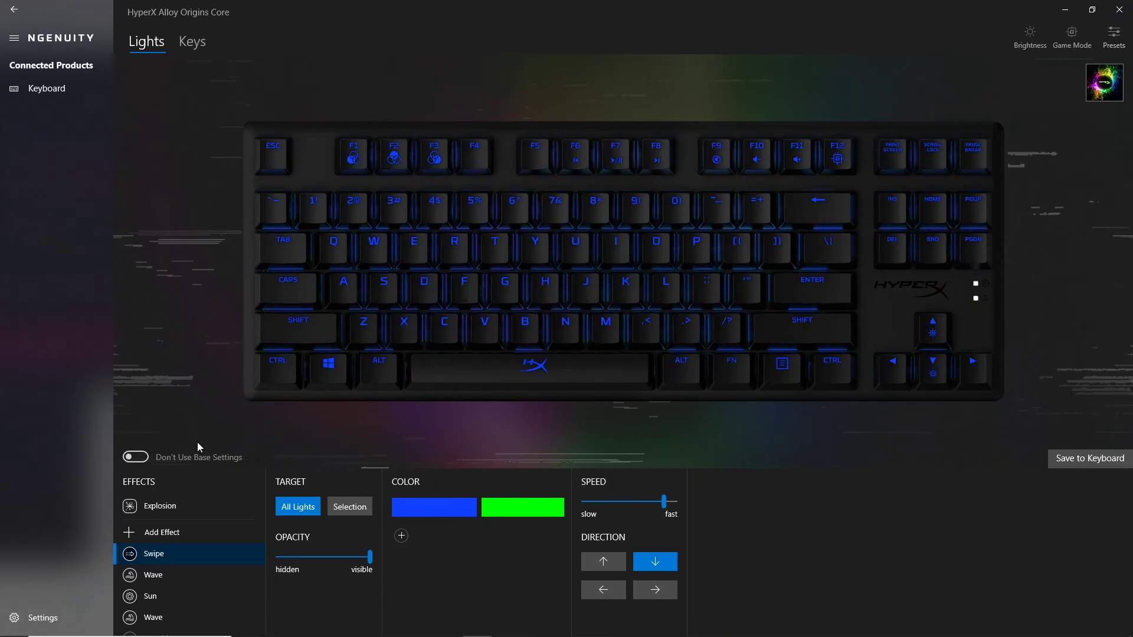
Step: On the Keys tab, select the 1!, Up-arrow and F7 keys and browse their Multimedia assignment options
click(192, 44)
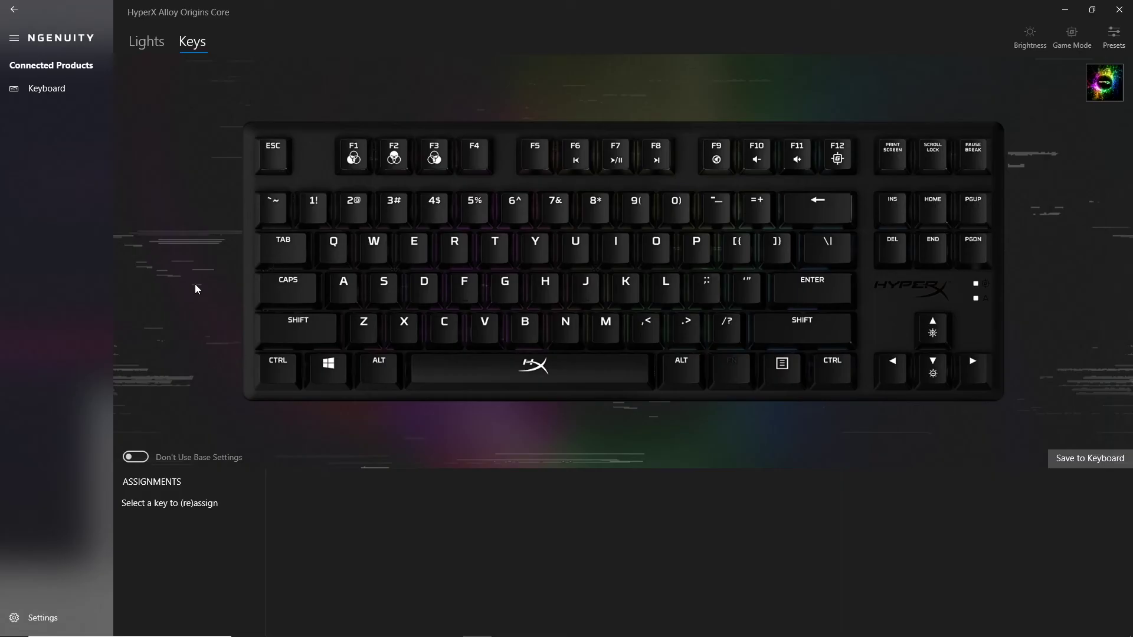
click(318, 213)
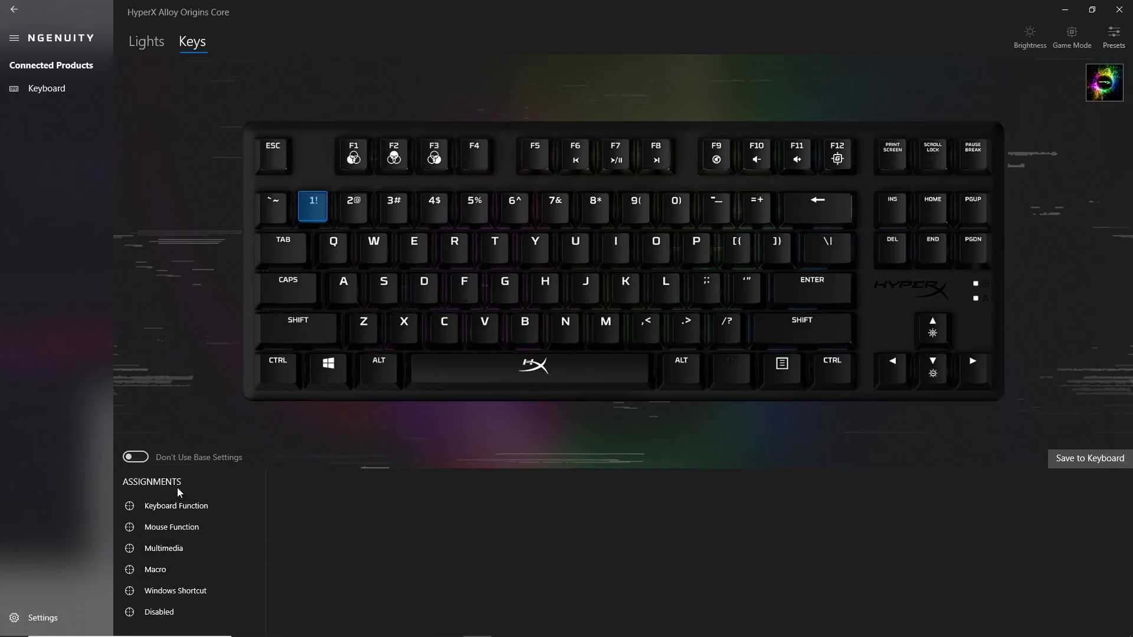
click(174, 507)
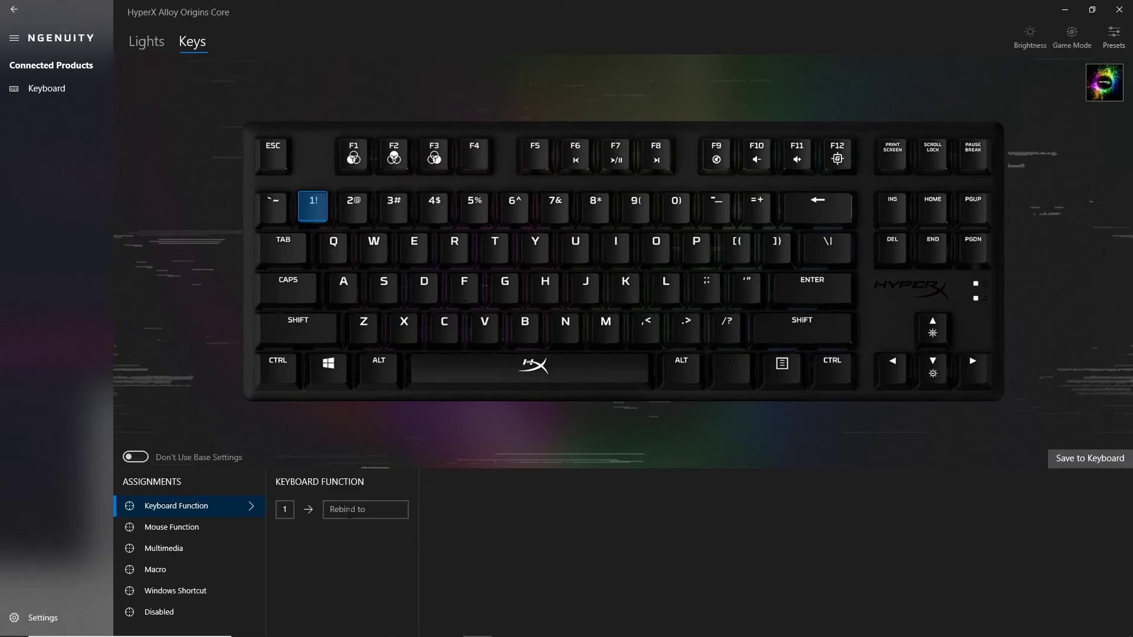
key(Up)
click(239, 550)
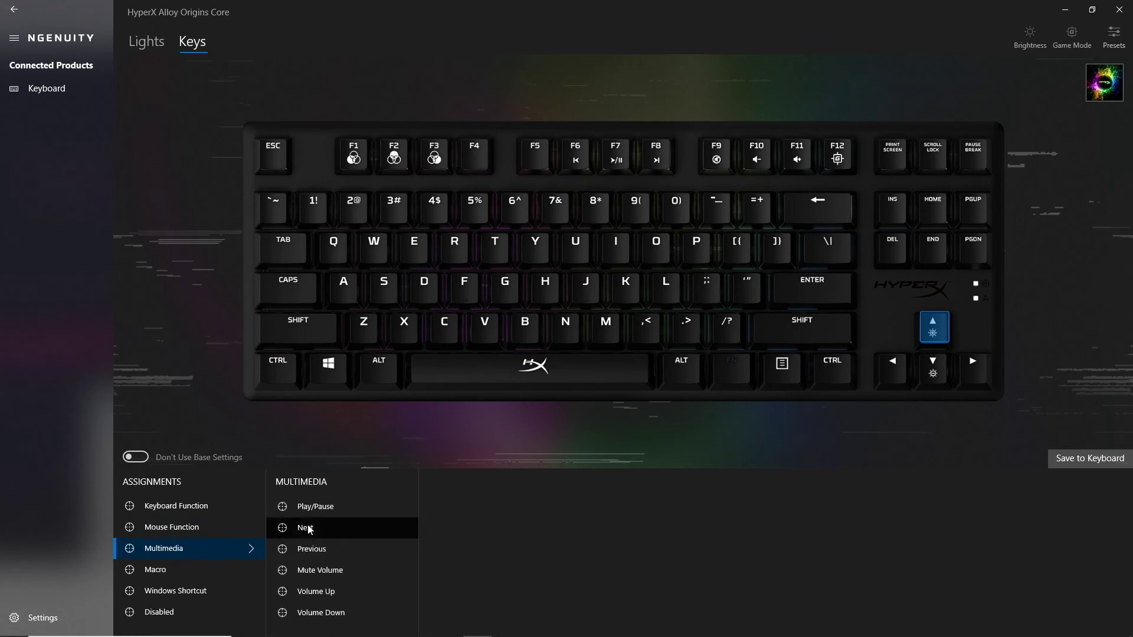
click(618, 157)
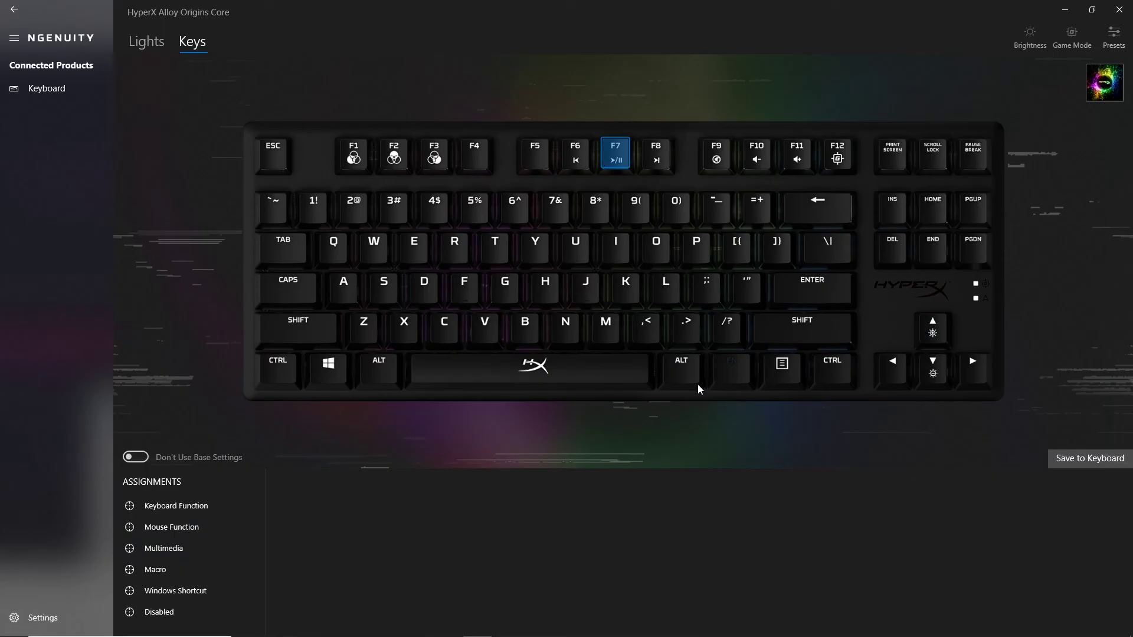
click(313, 206)
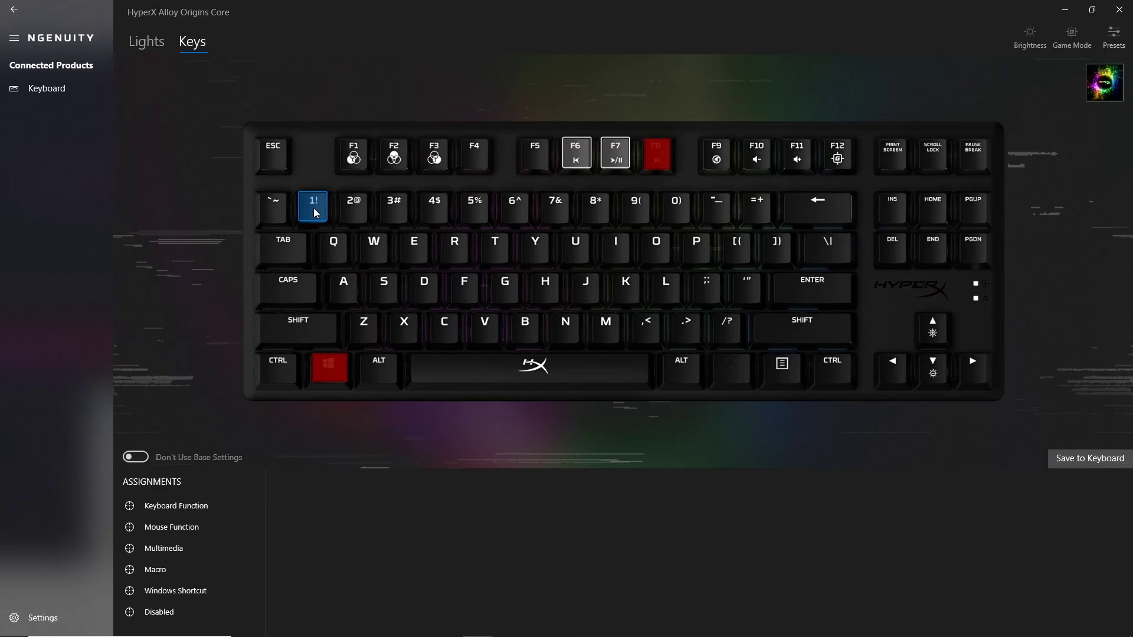
Step: Record 'New Macro' as Left Ctrl+T and save the key settings to an onboard profile
click(178, 568)
click(313, 506)
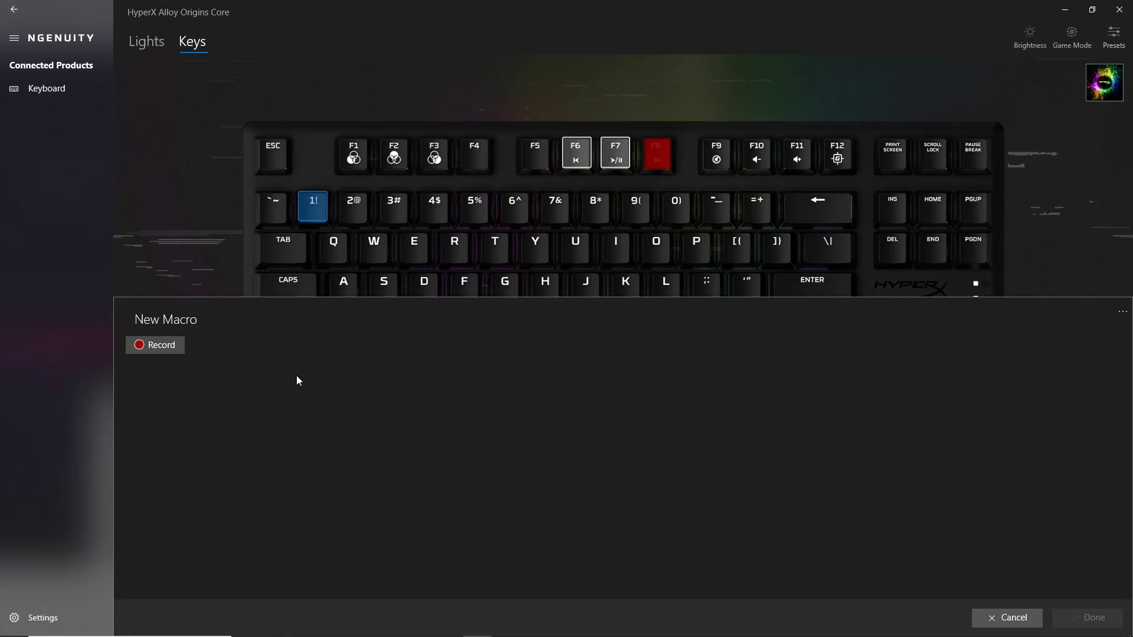
click(171, 349)
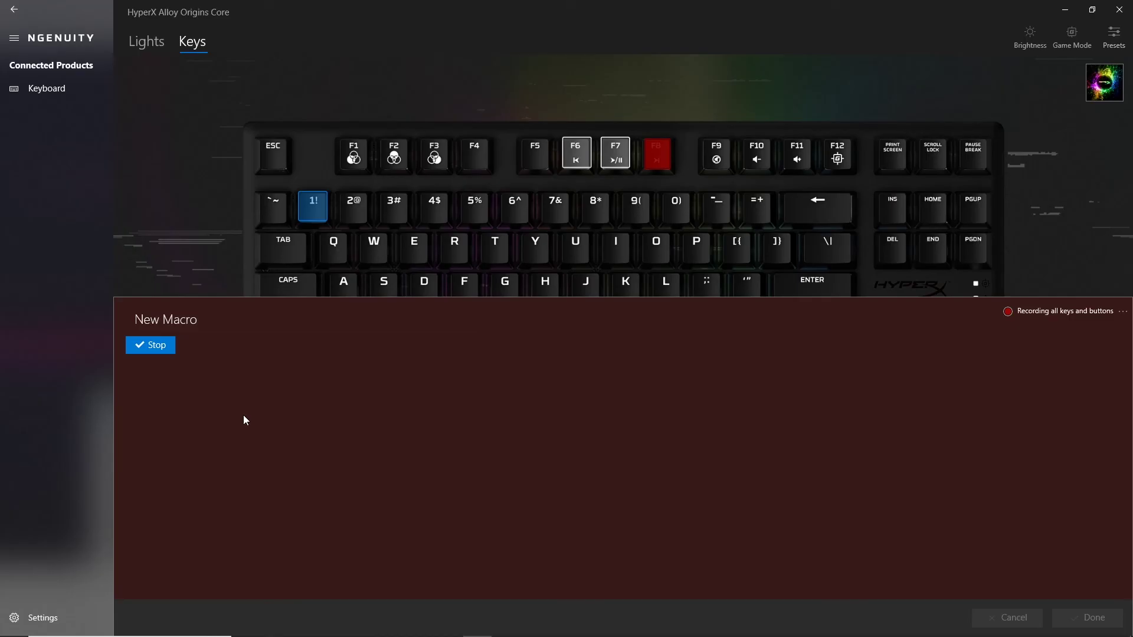
key(ctrl+t)
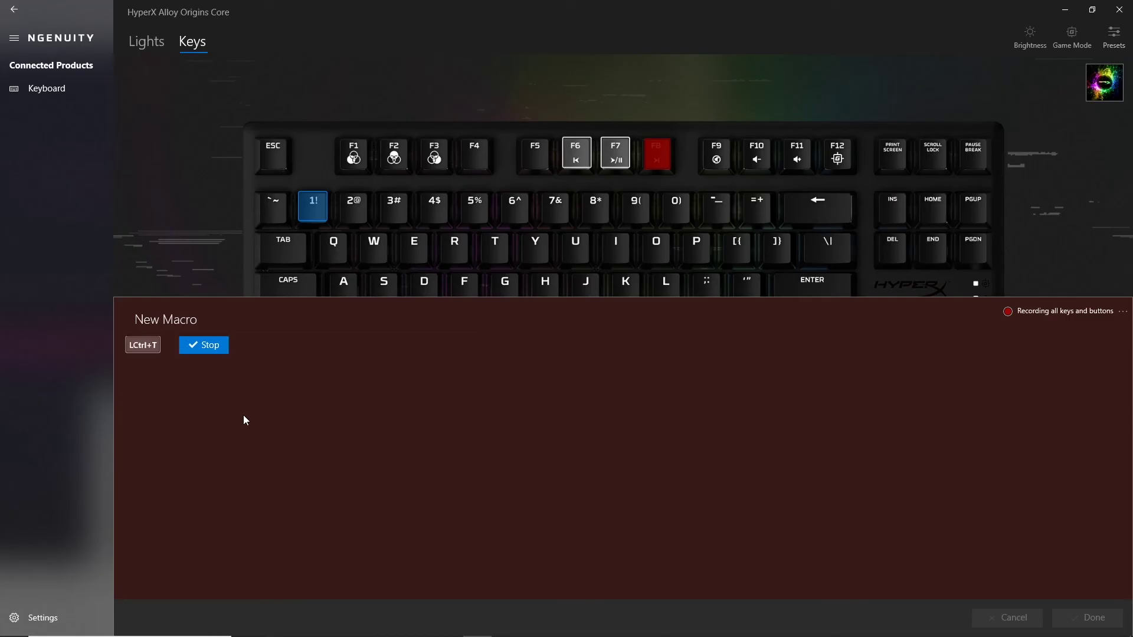
click(203, 347)
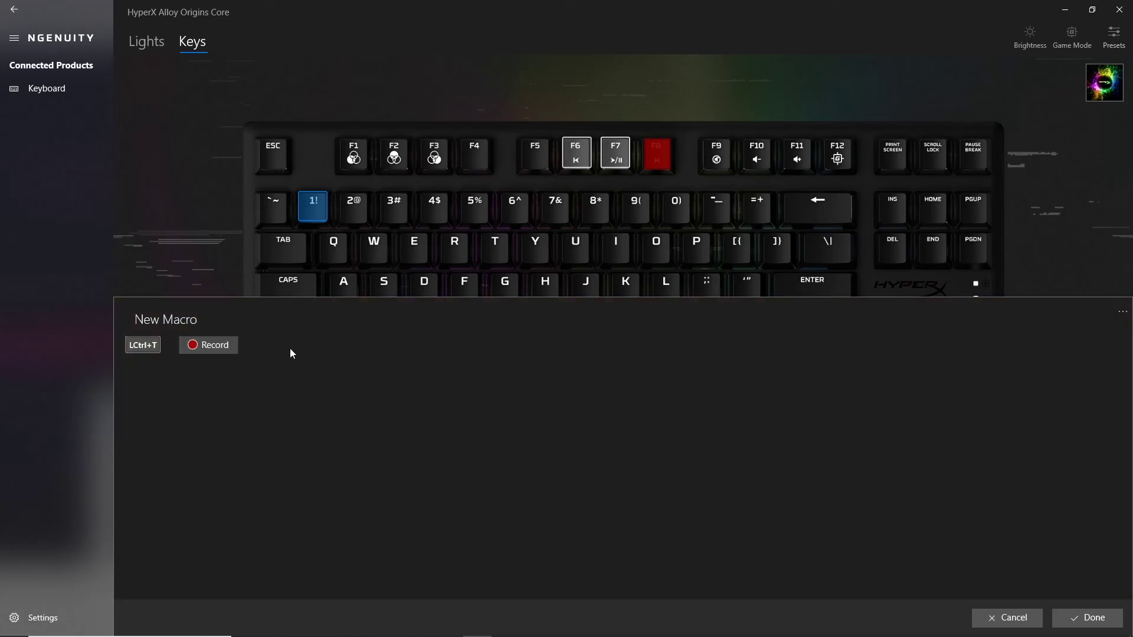
click(1091, 620)
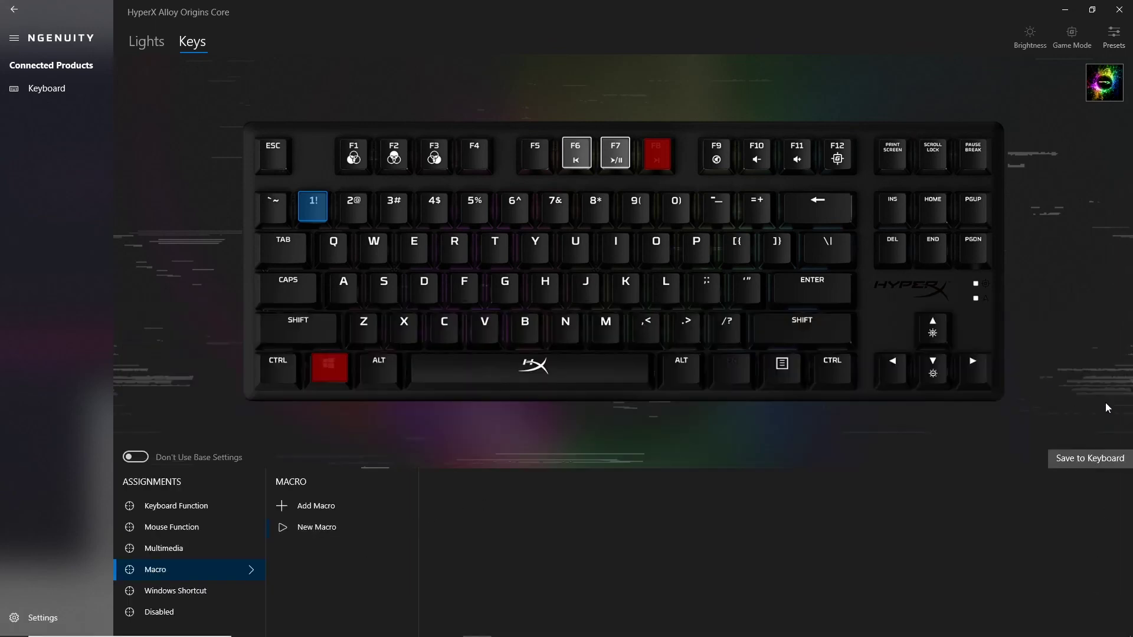
click(1097, 461)
click(1115, 434)
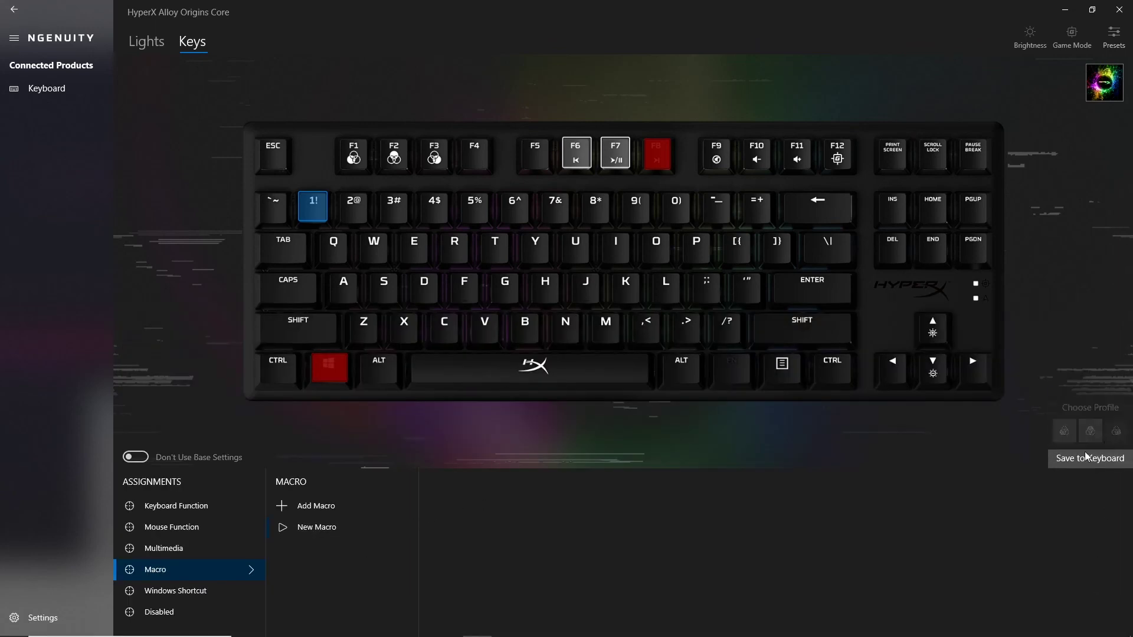